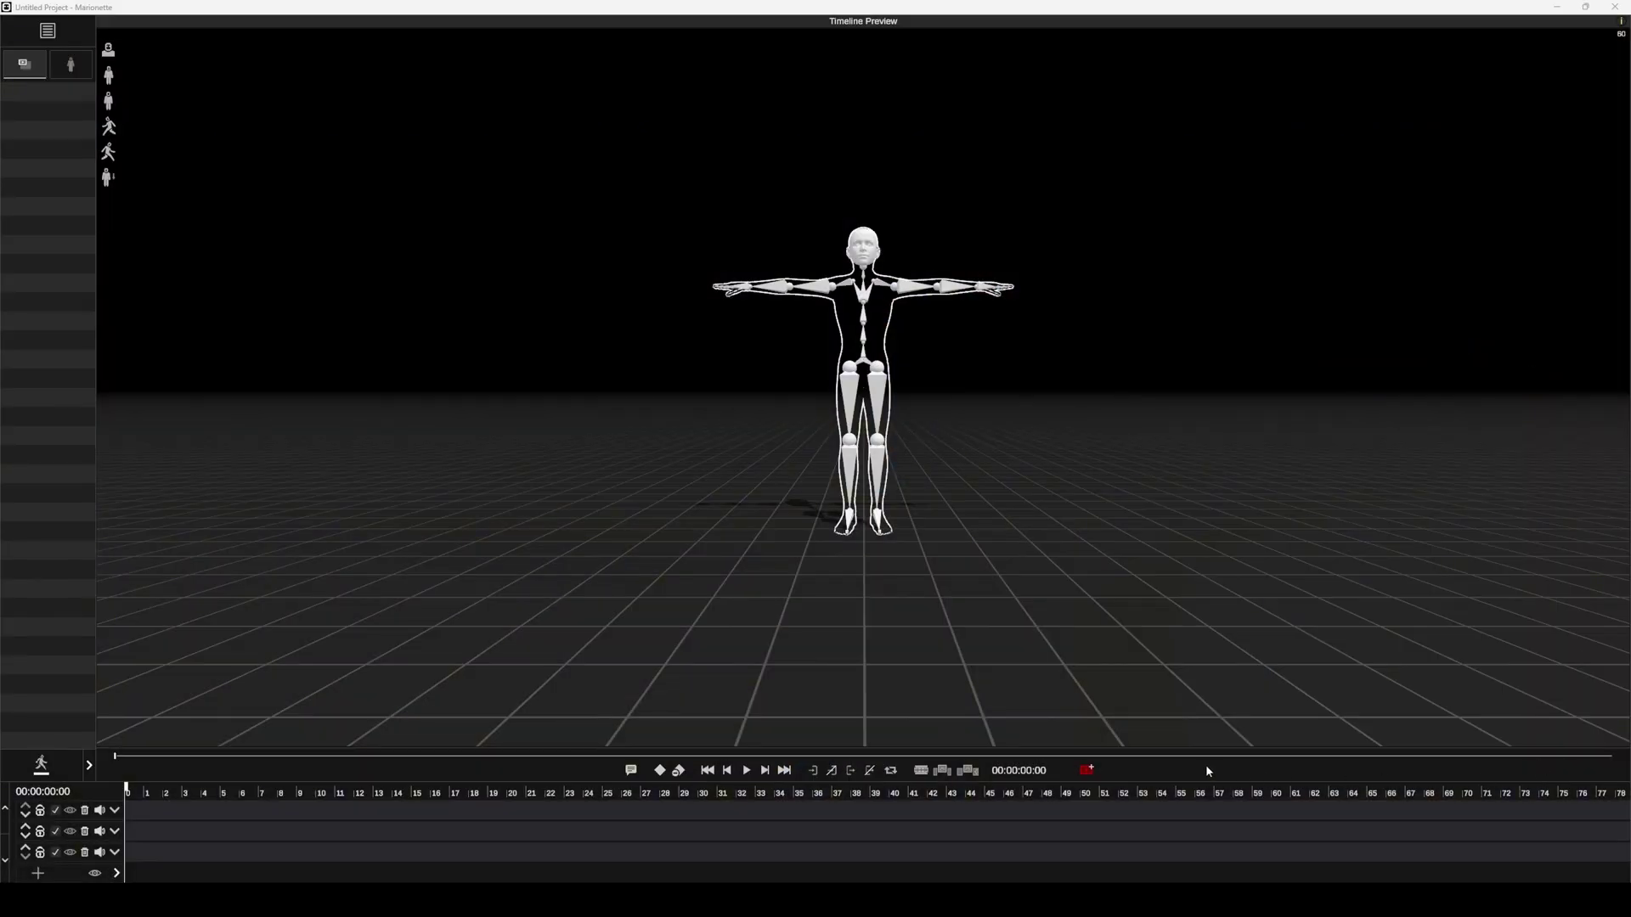
- Import the snaptik dance video into Marionette
click(1087, 770)
click(893, 280)
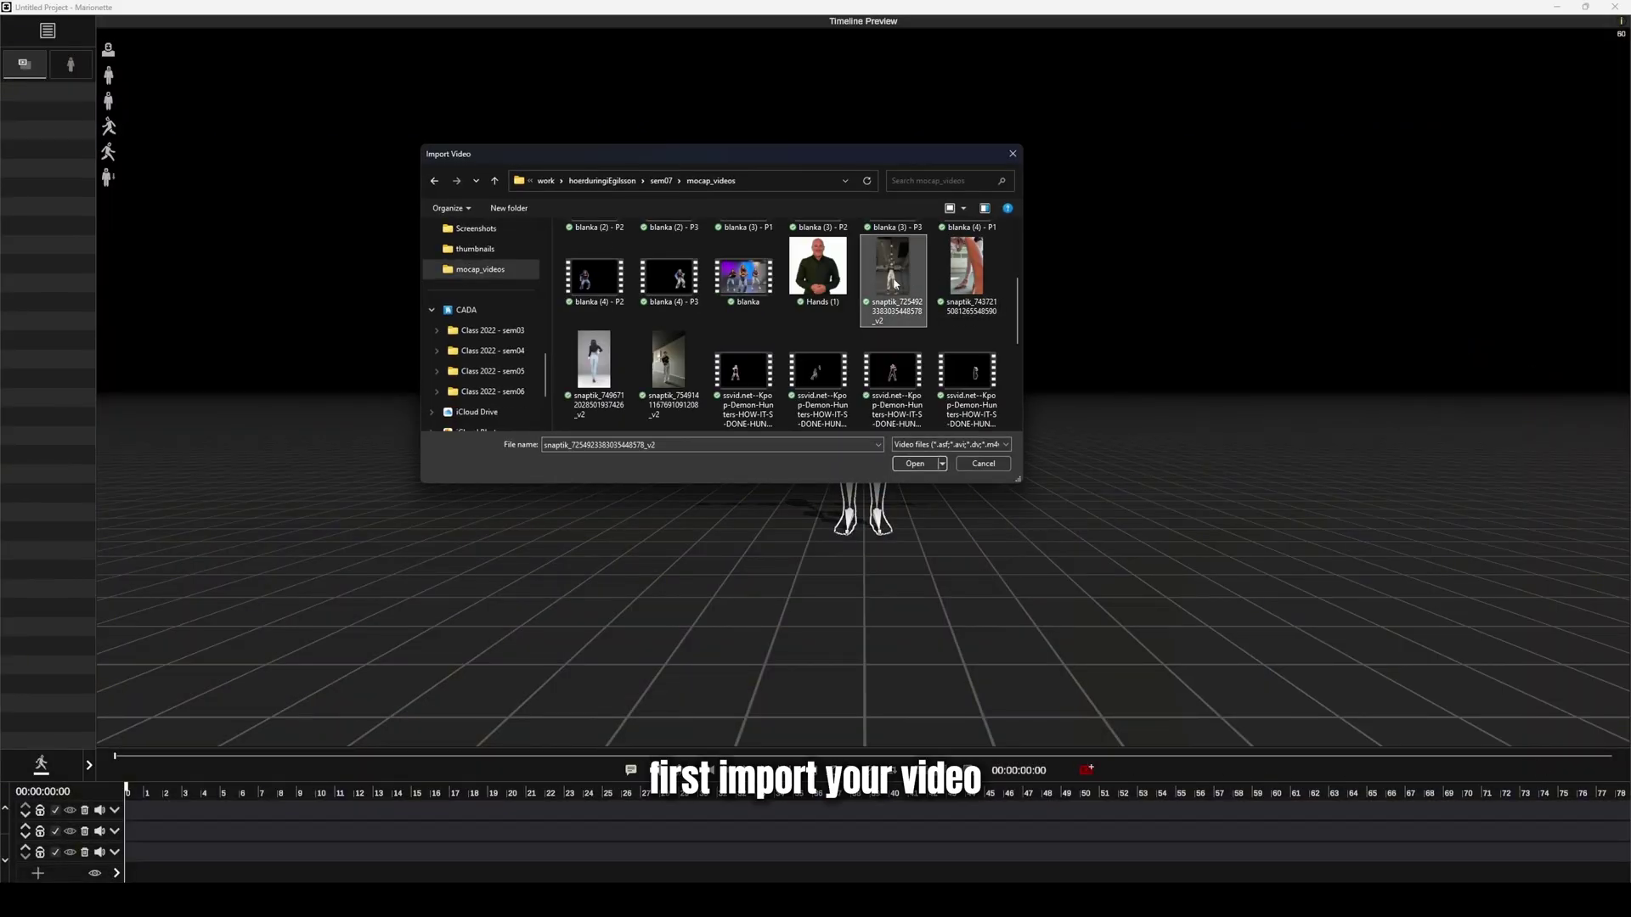
click(915, 463)
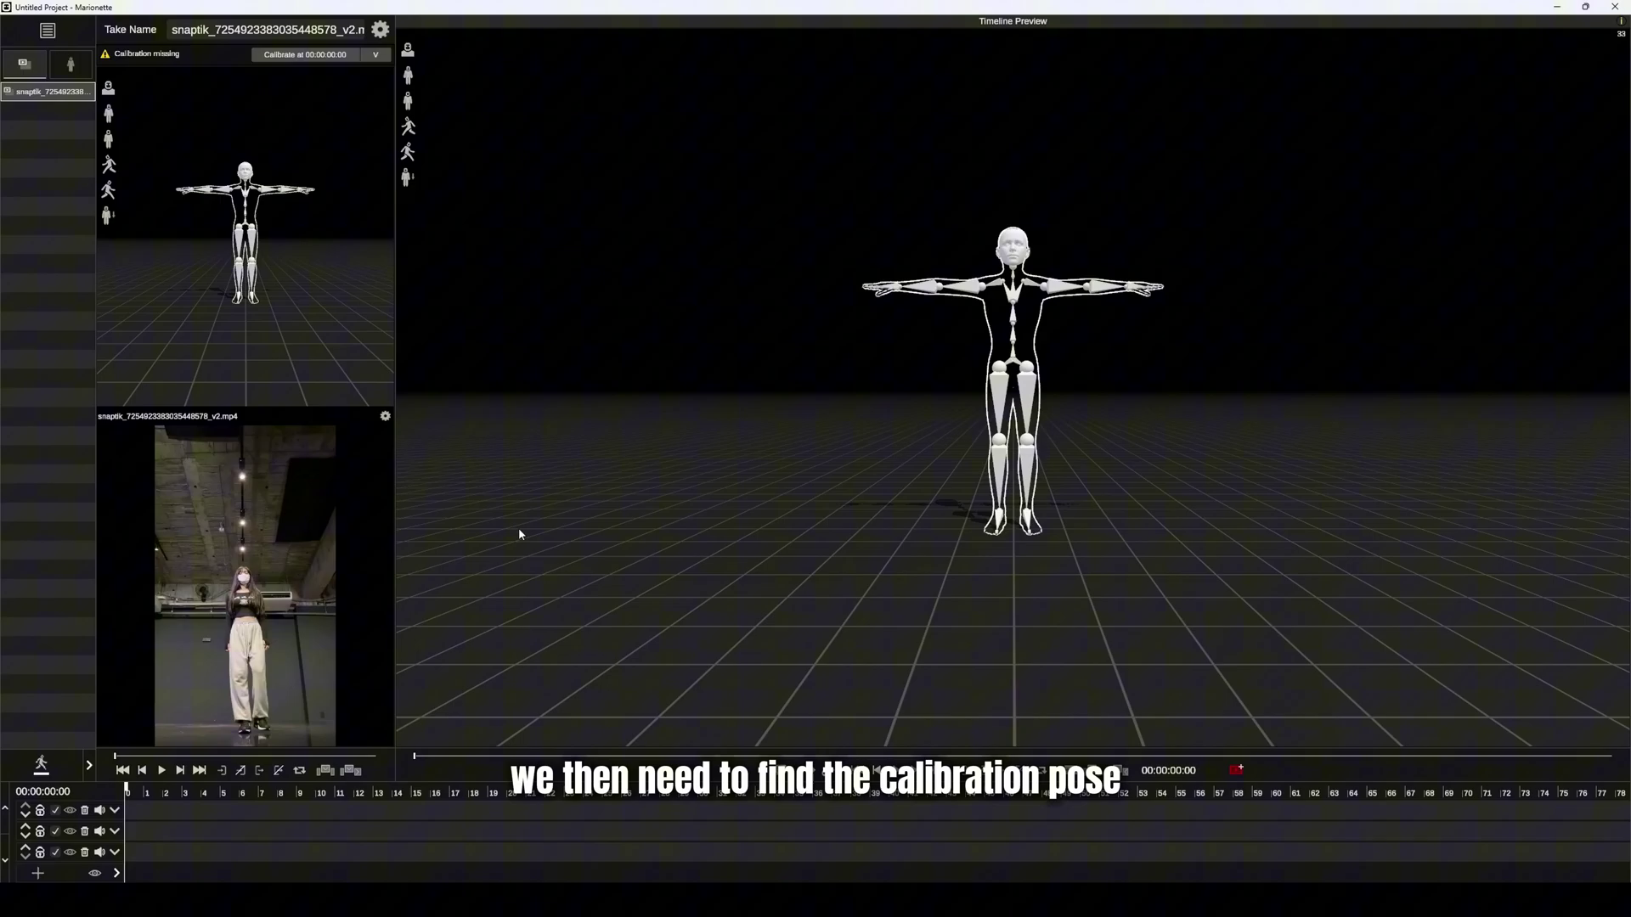
- Calibrate the take at the T pose frame 00:00:06:25 and place it on the first timeline track
drag(130, 756, 88, 762)
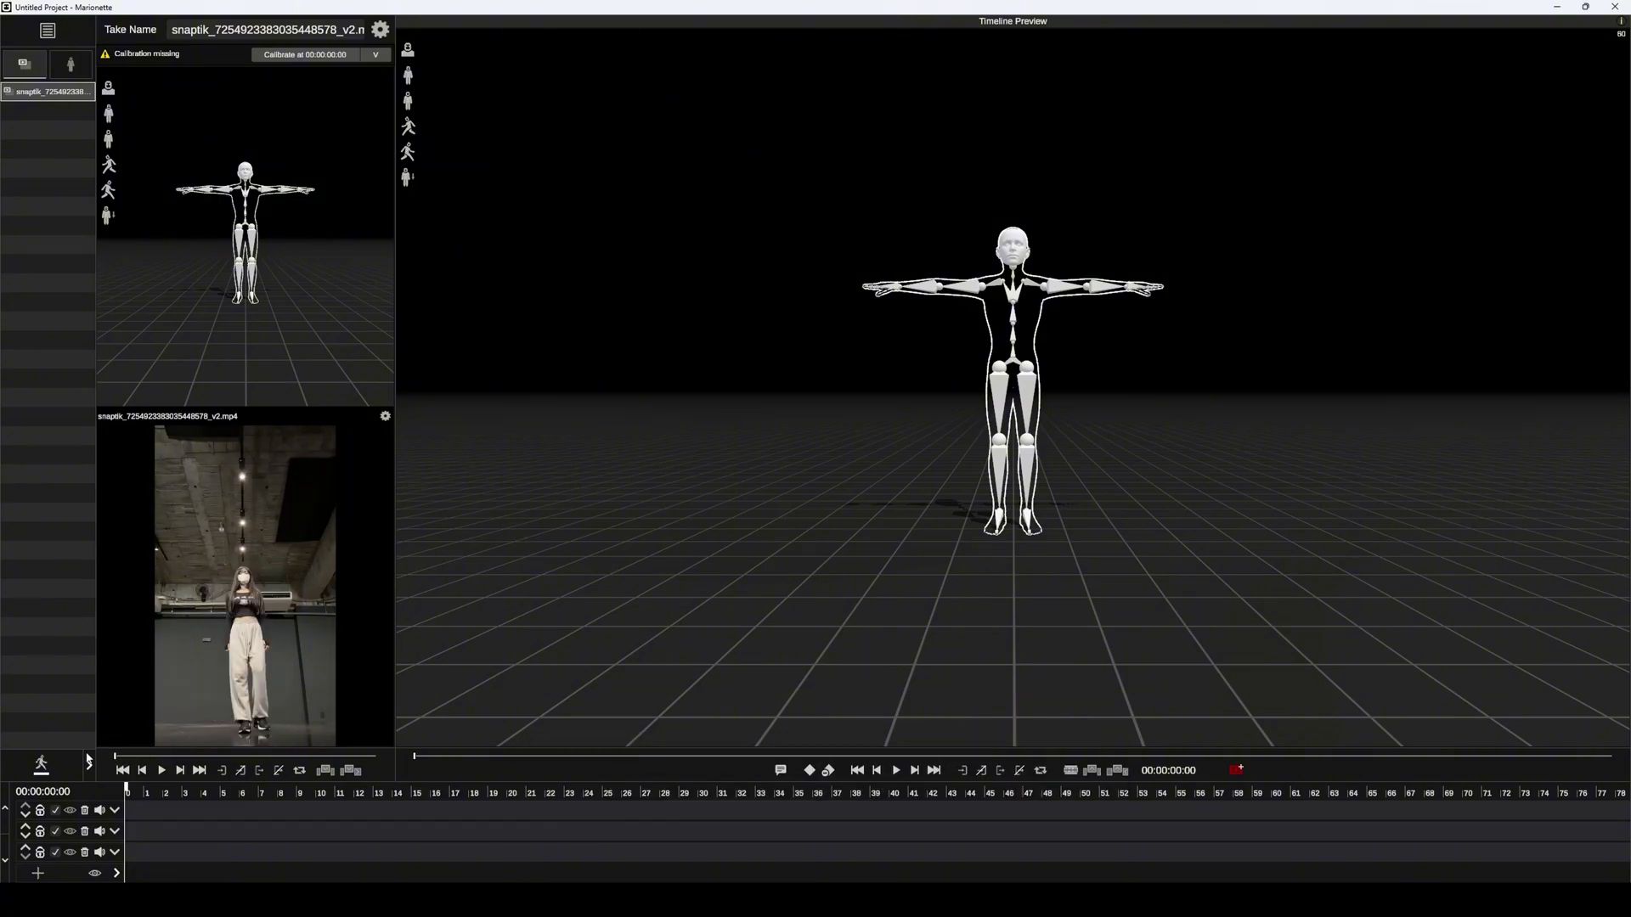
click(386, 417)
click(302, 55)
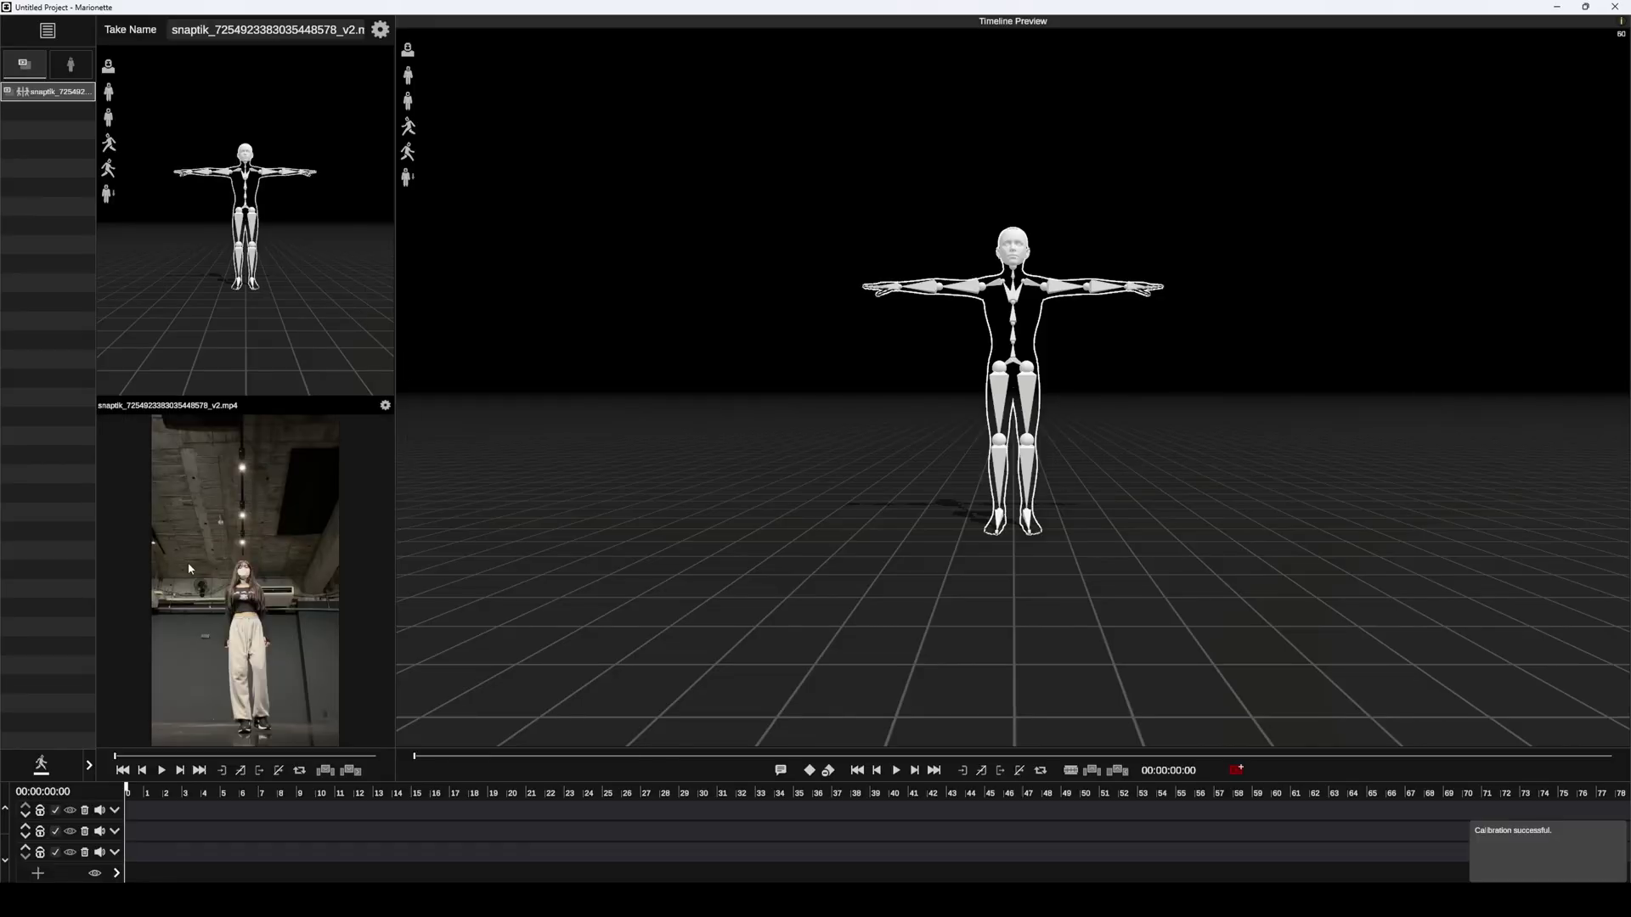
drag(189, 567, 134, 811)
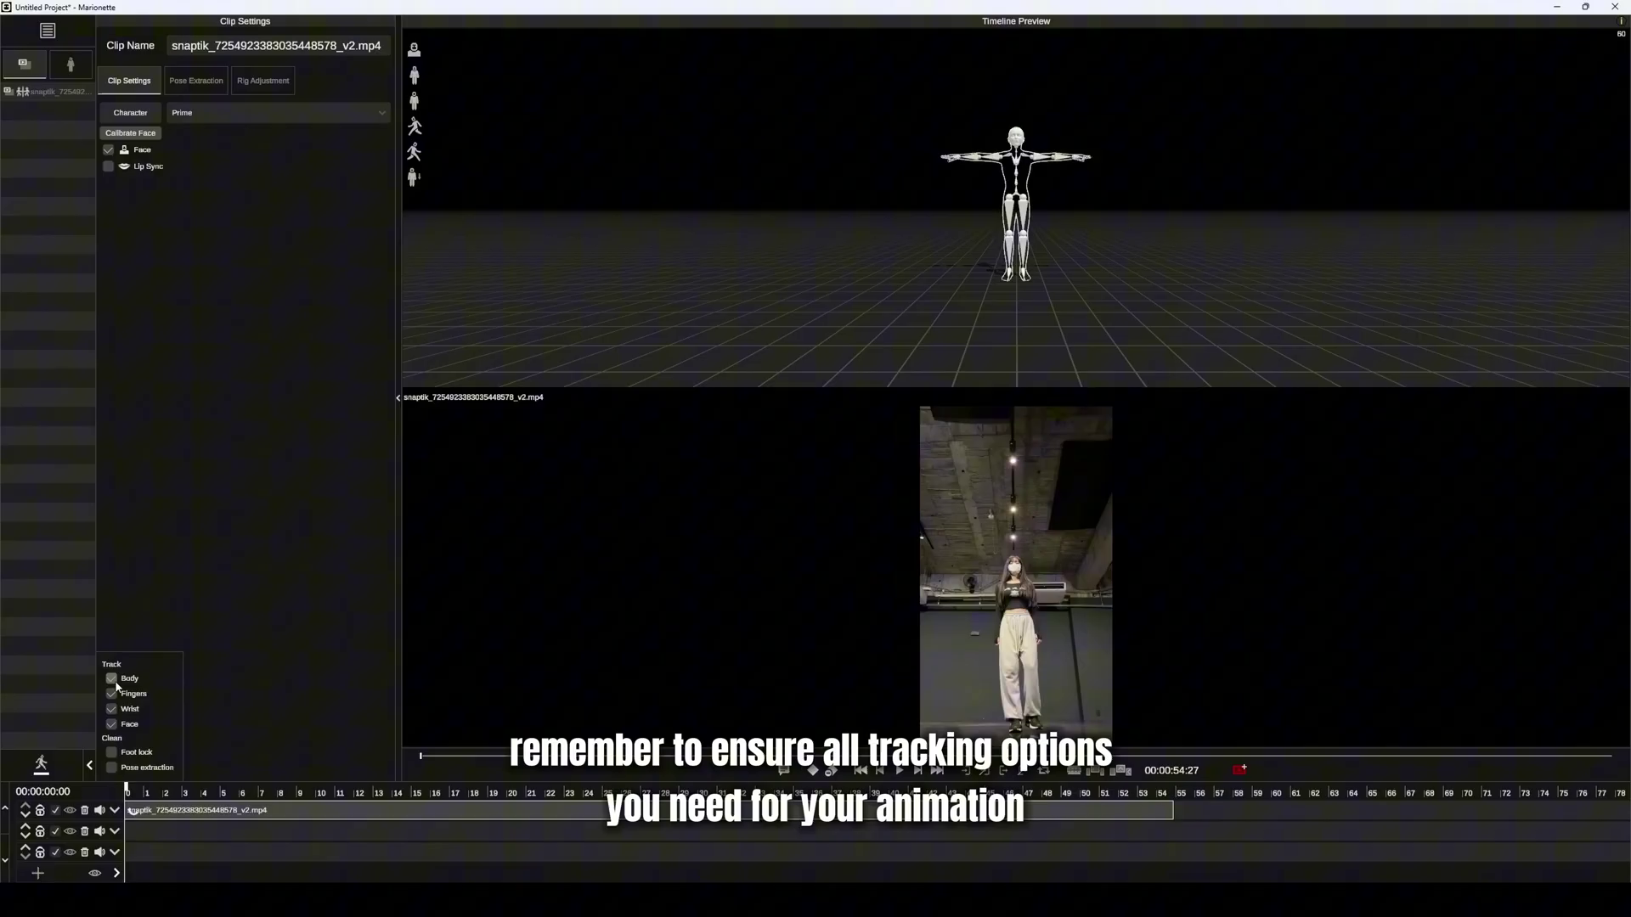
- Close Clip Settings to enlarge the preview and play the take to check the tracking
click(230, 836)
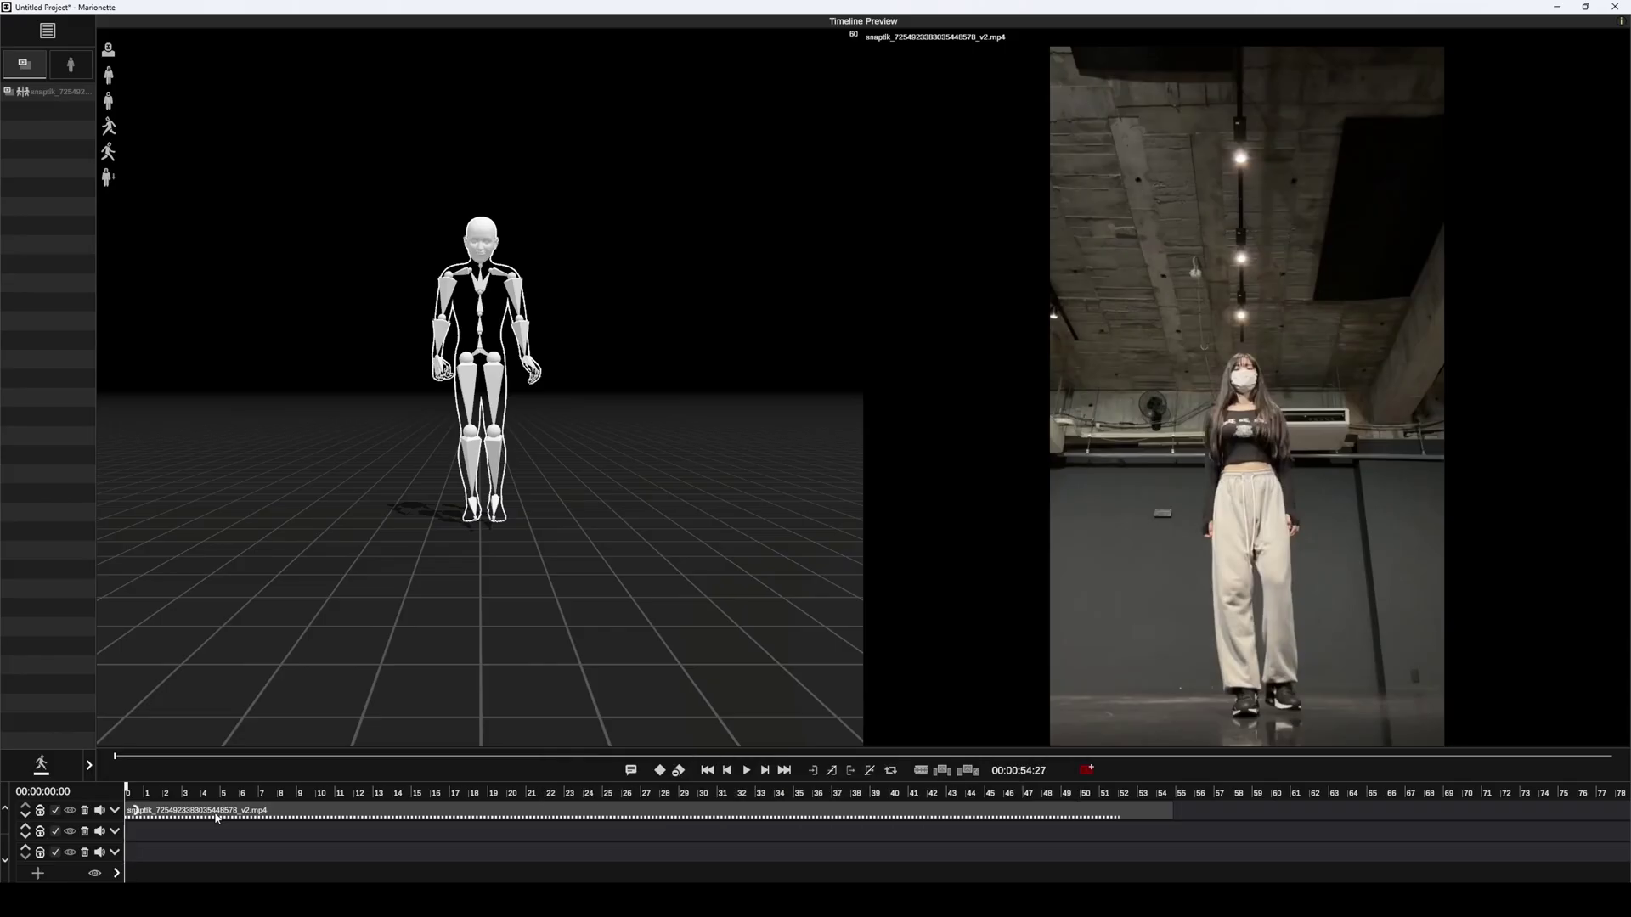
click(748, 770)
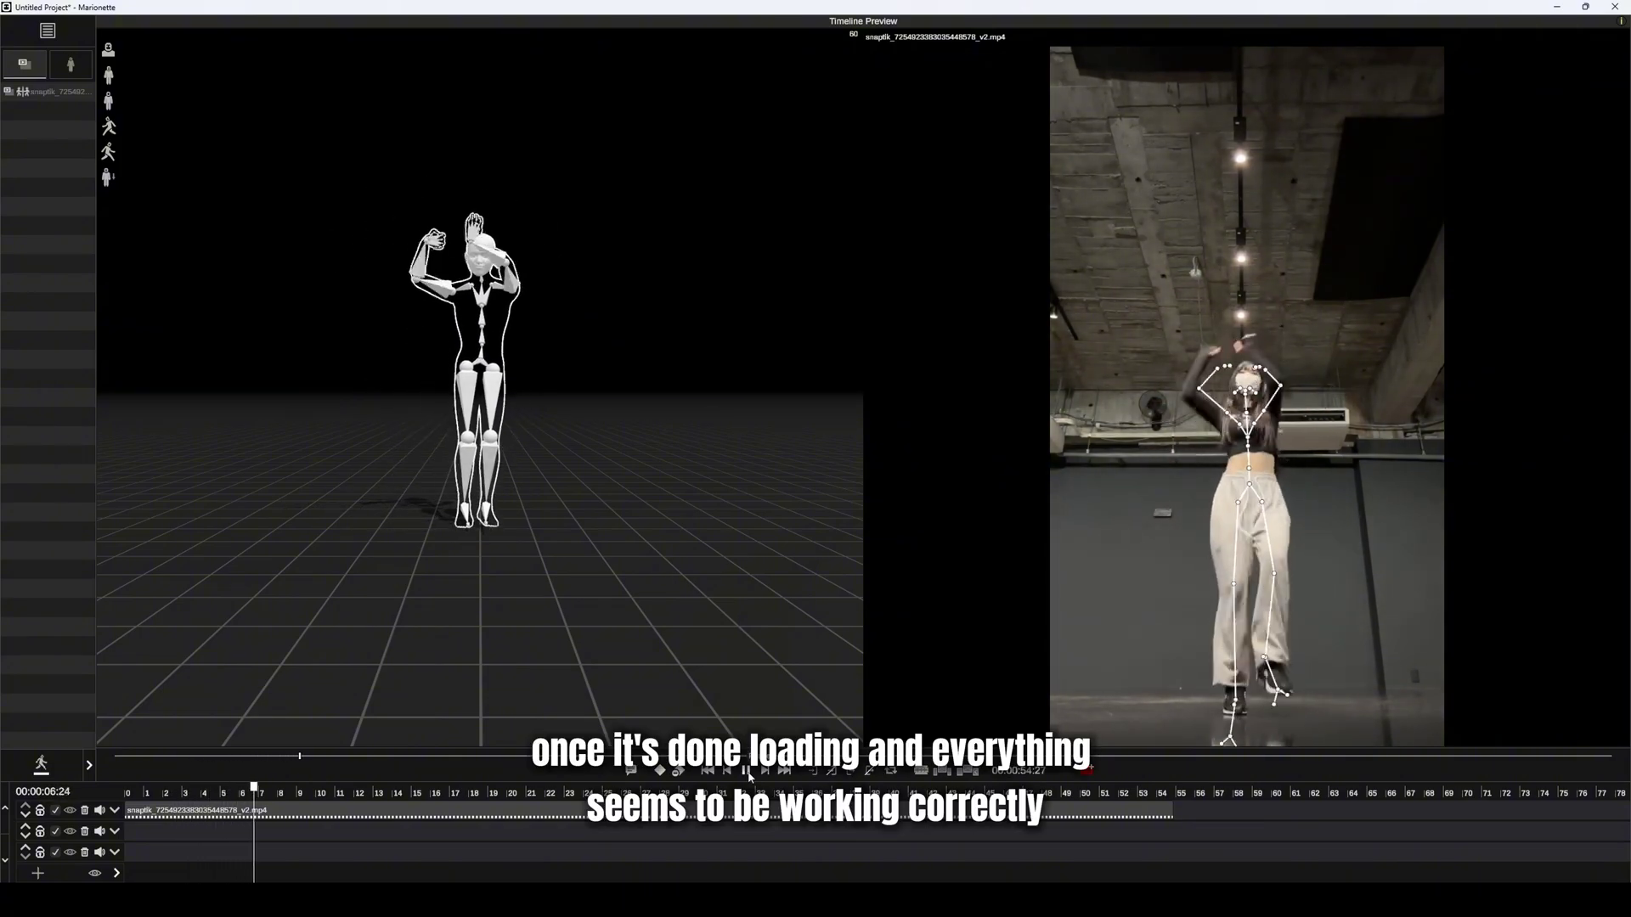
- Stop playback at the start of the take and run Clean Motion on the clip
click(747, 770)
click(708, 772)
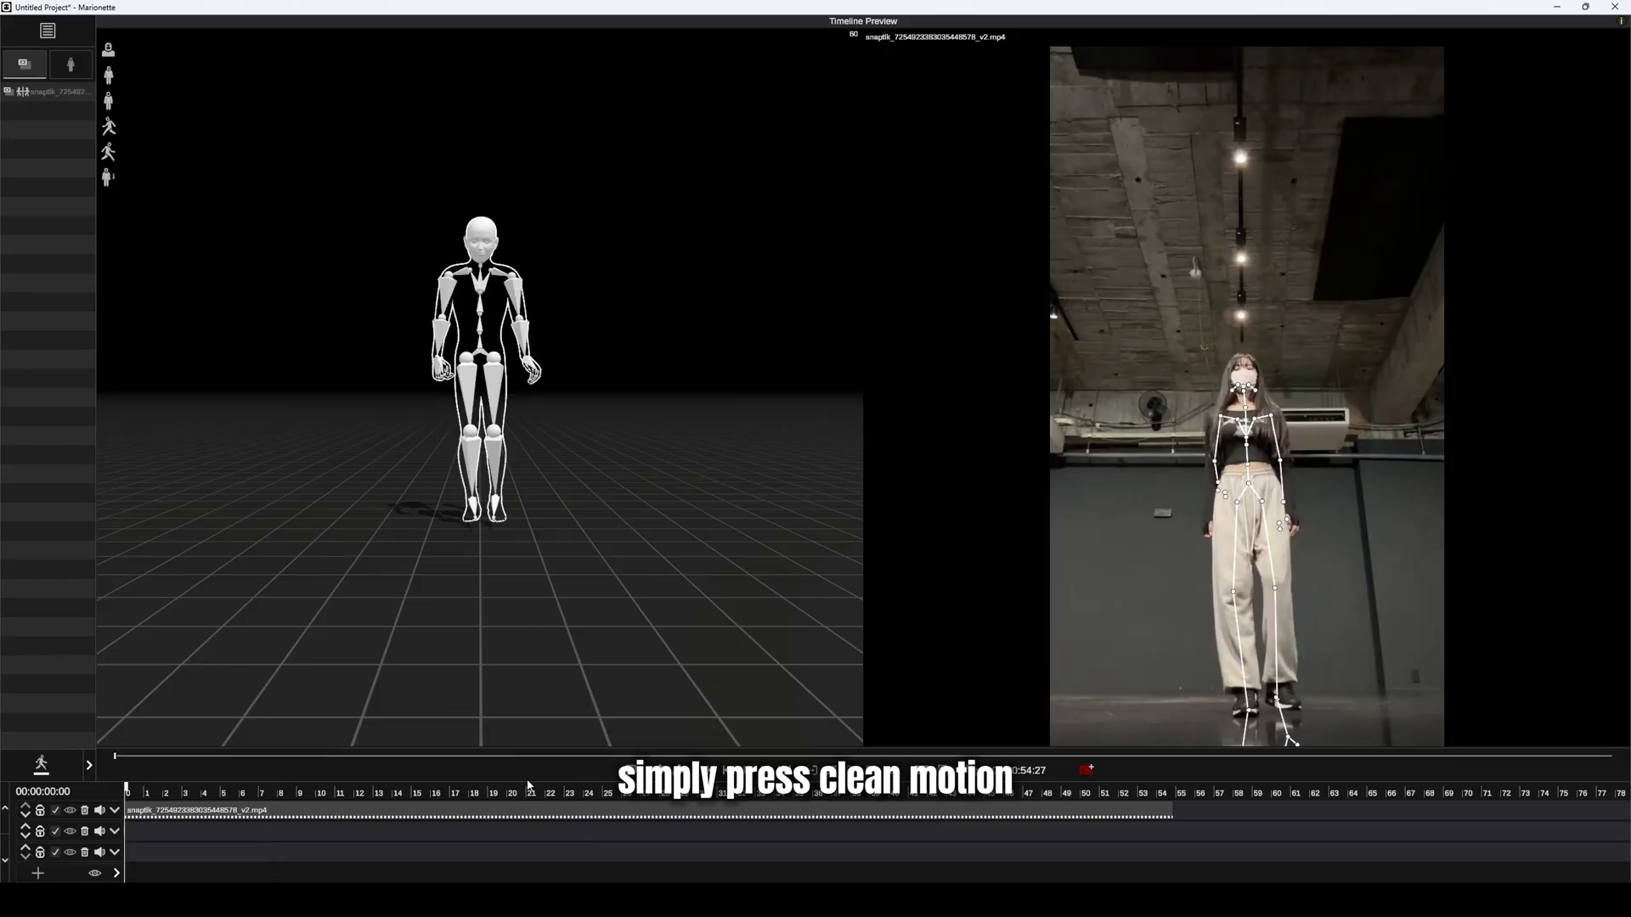
click(77, 756)
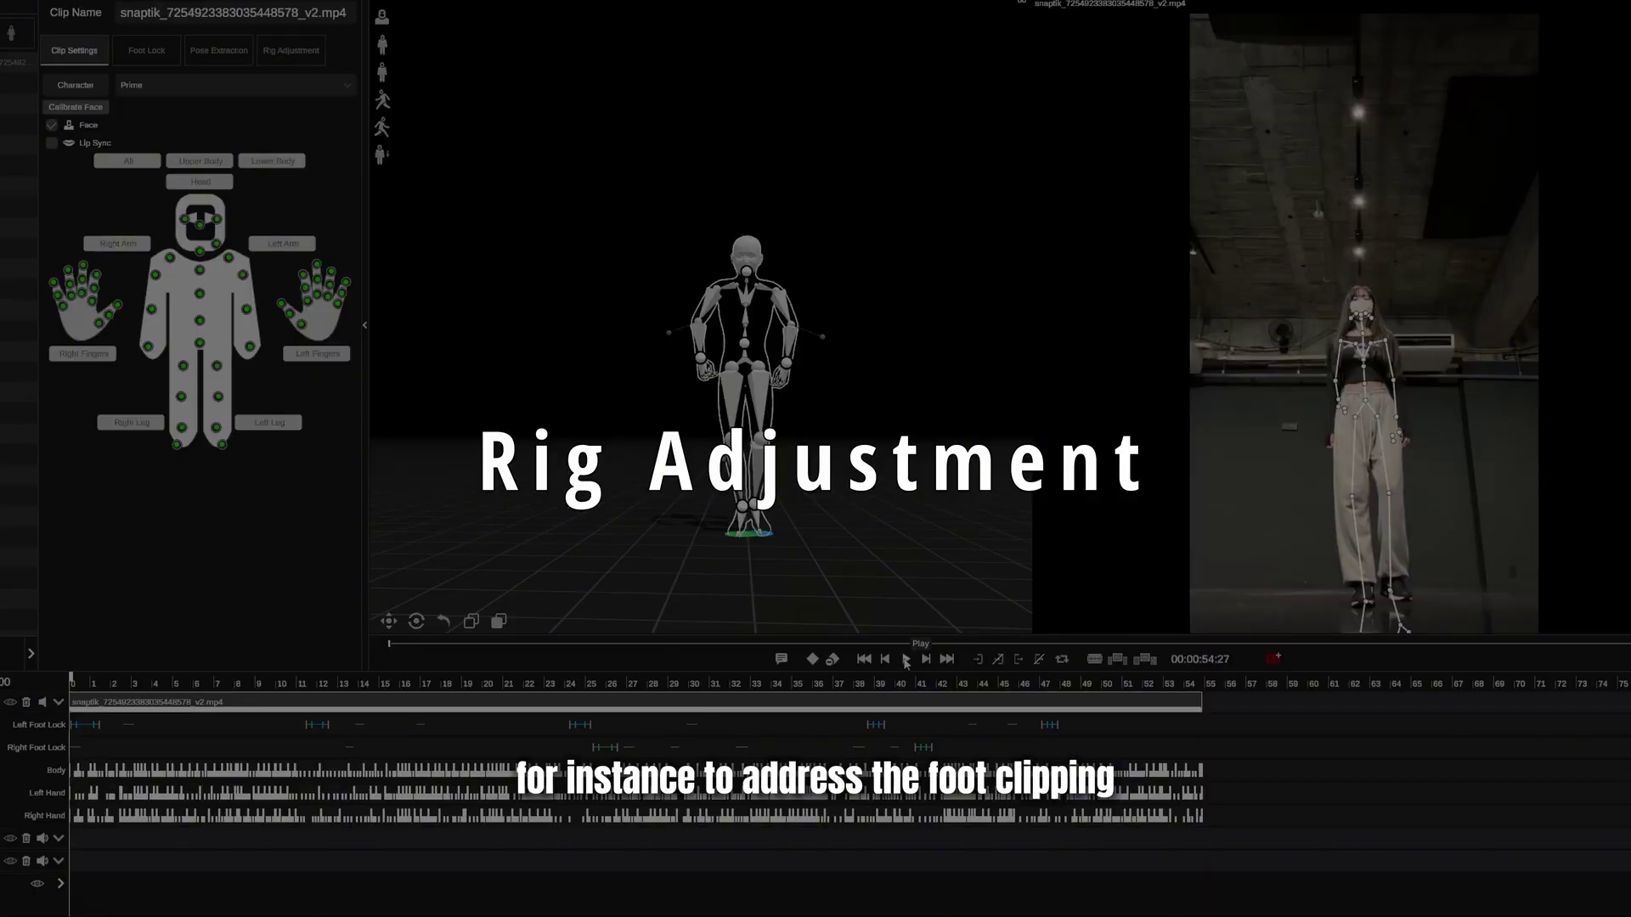
- Rotate the upper leg with mirrored rig adjustment to a -6.143 Z offset, fixing foot clipping
click(906, 660)
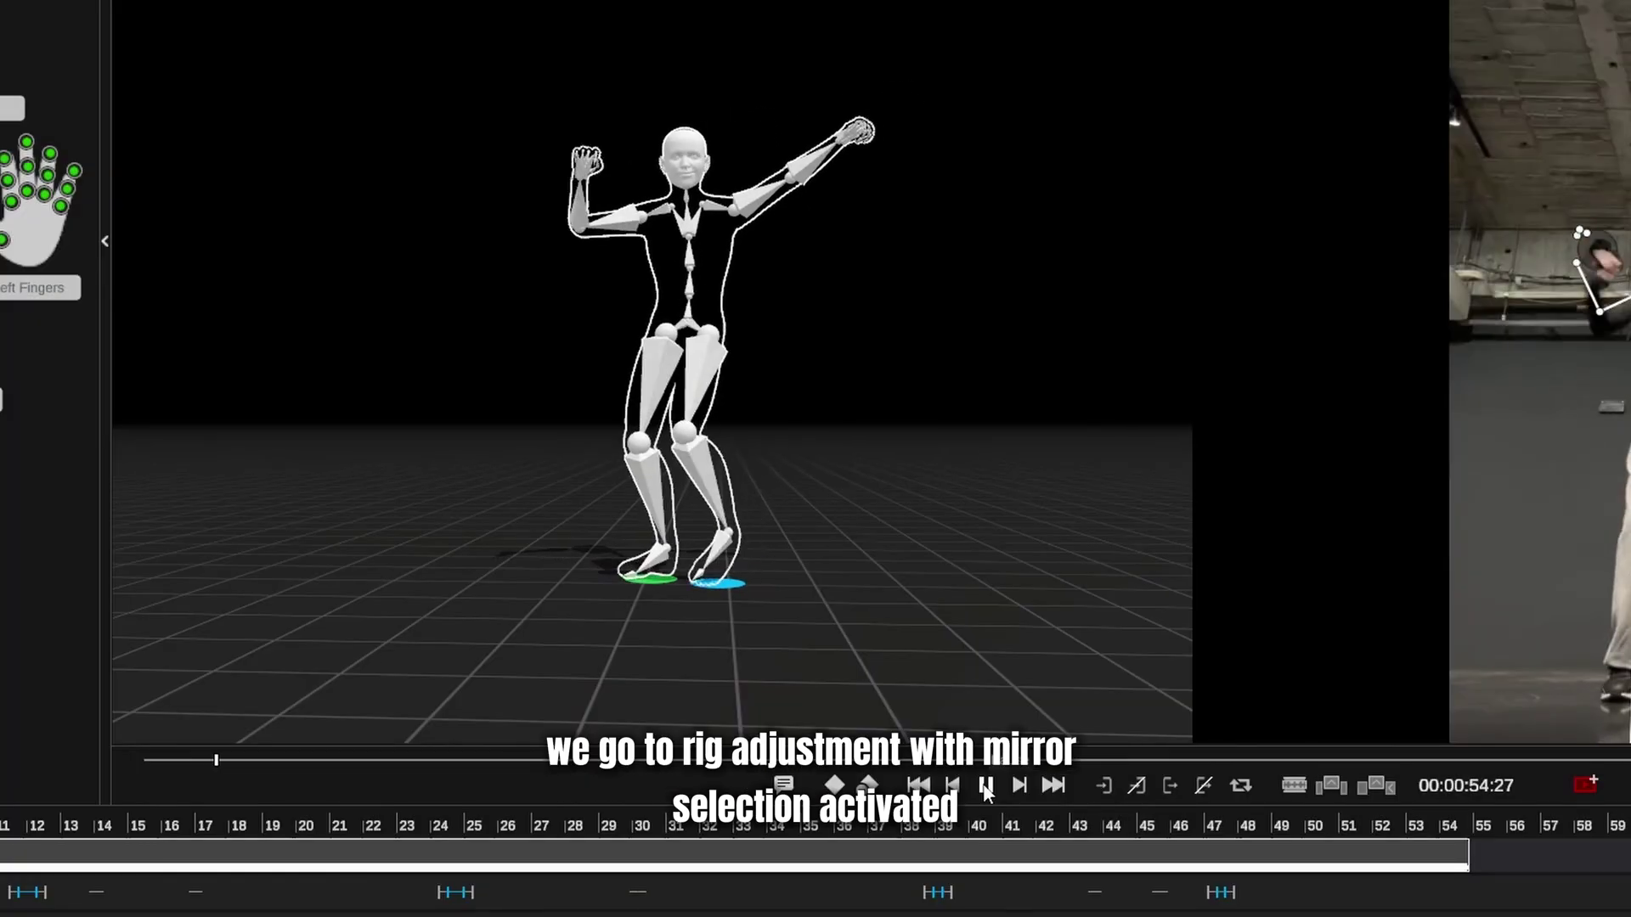
click(985, 787)
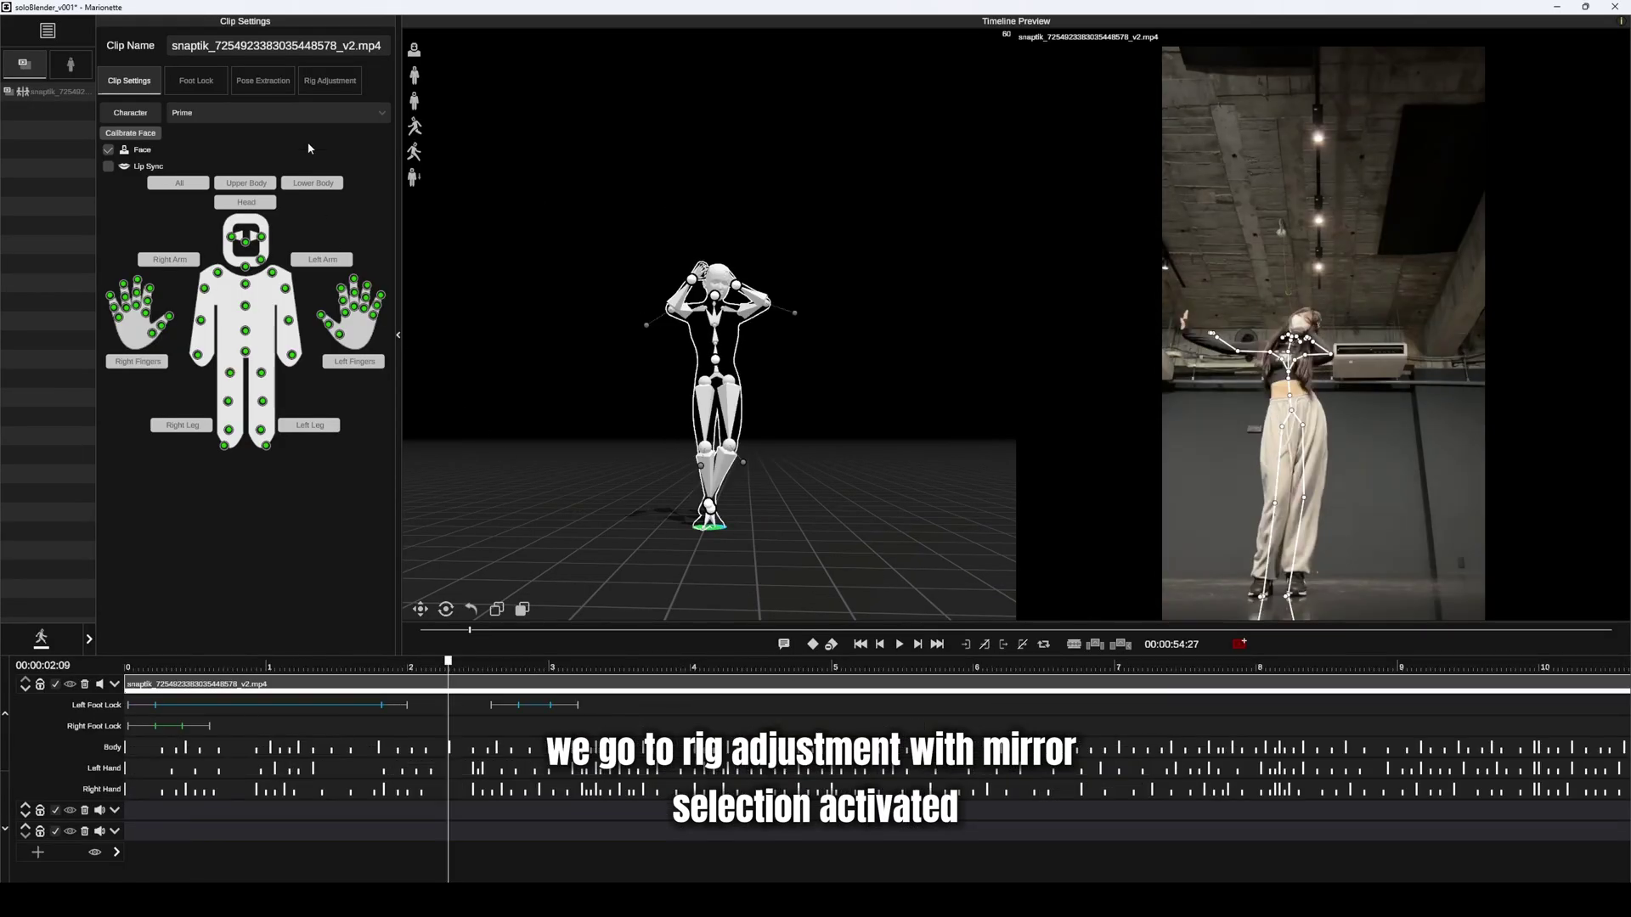
click(330, 80)
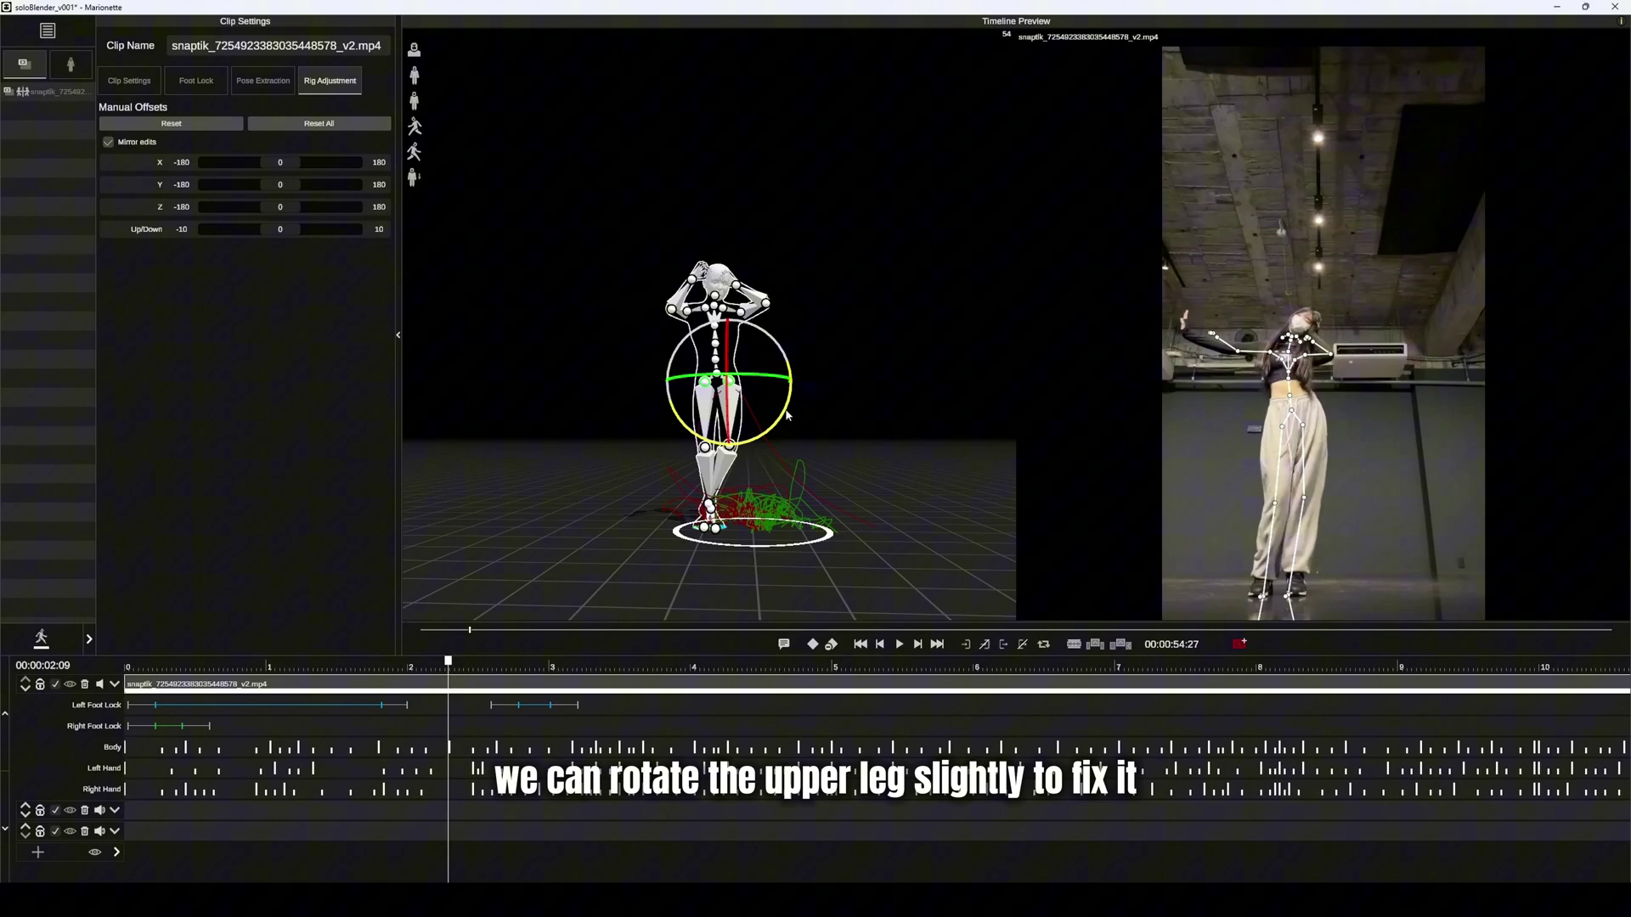
drag(789, 413, 801, 364)
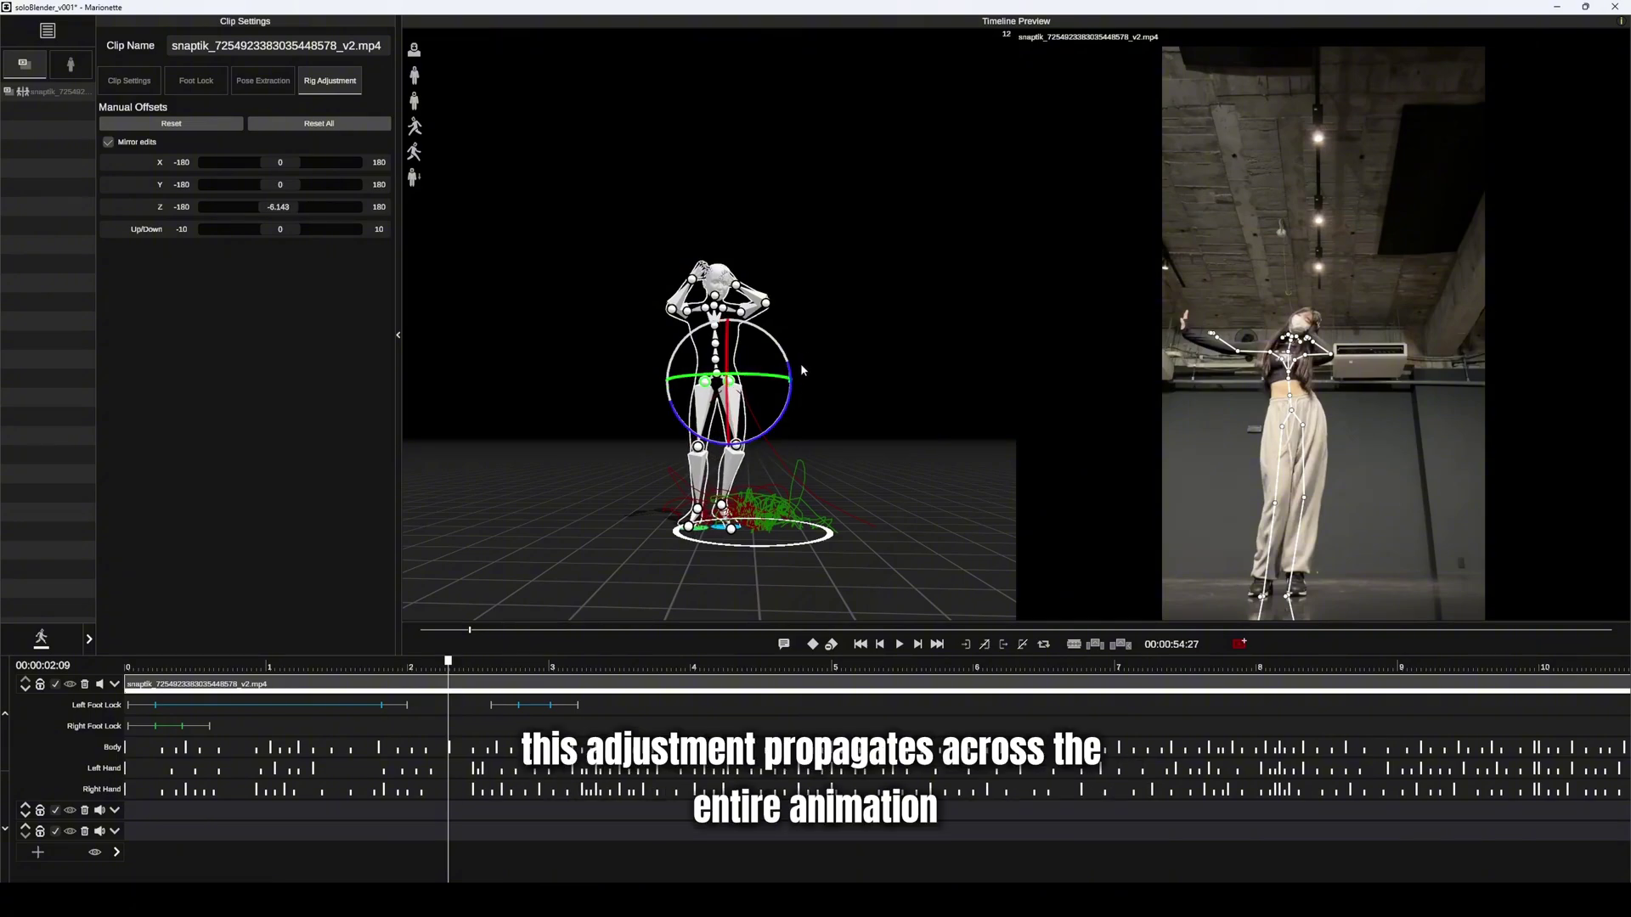
drag(463, 670, 714, 773)
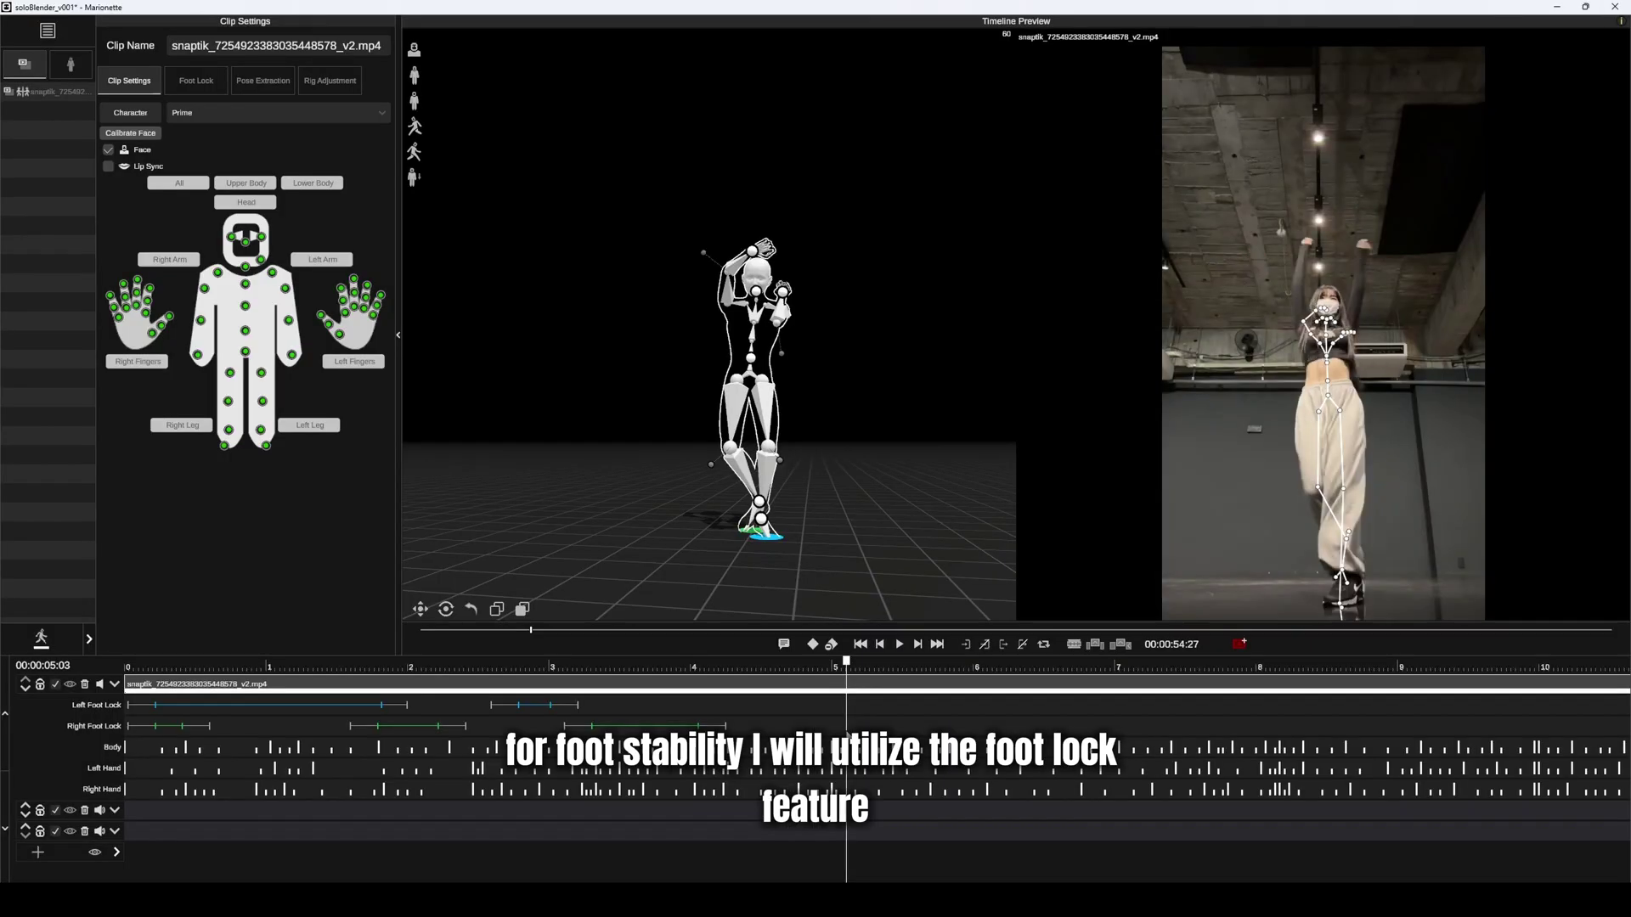
- Scrub around 5 s and 14.6 s to refine foot lock bars, adding a left foot lock near 5 s
drag(846, 736, 790, 736)
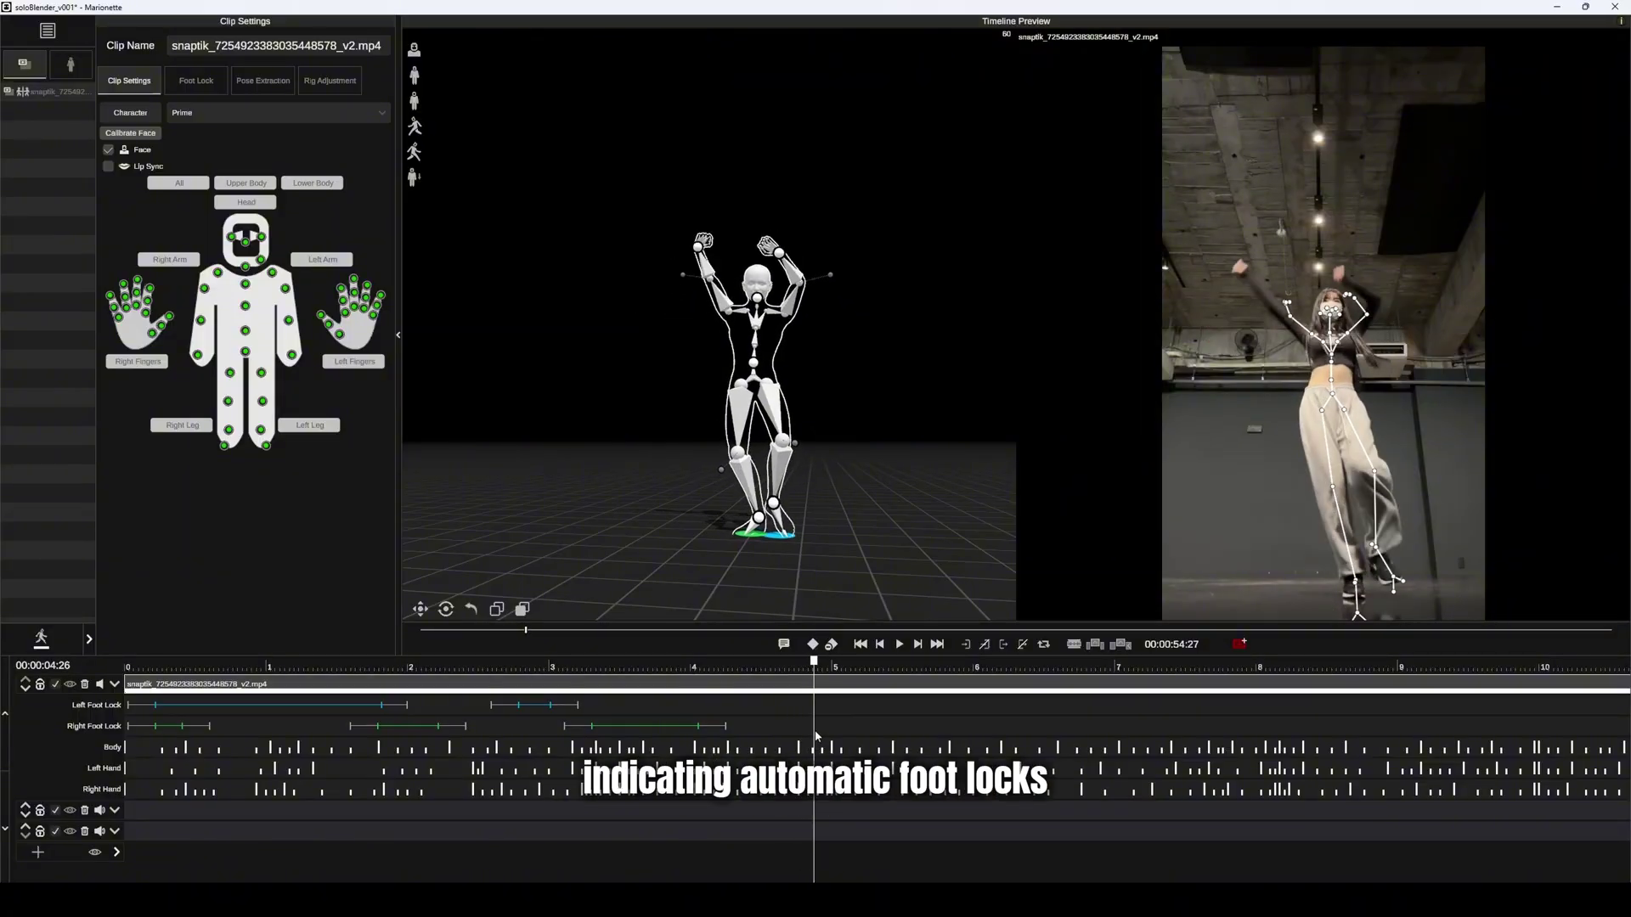
drag(810, 678, 830, 681)
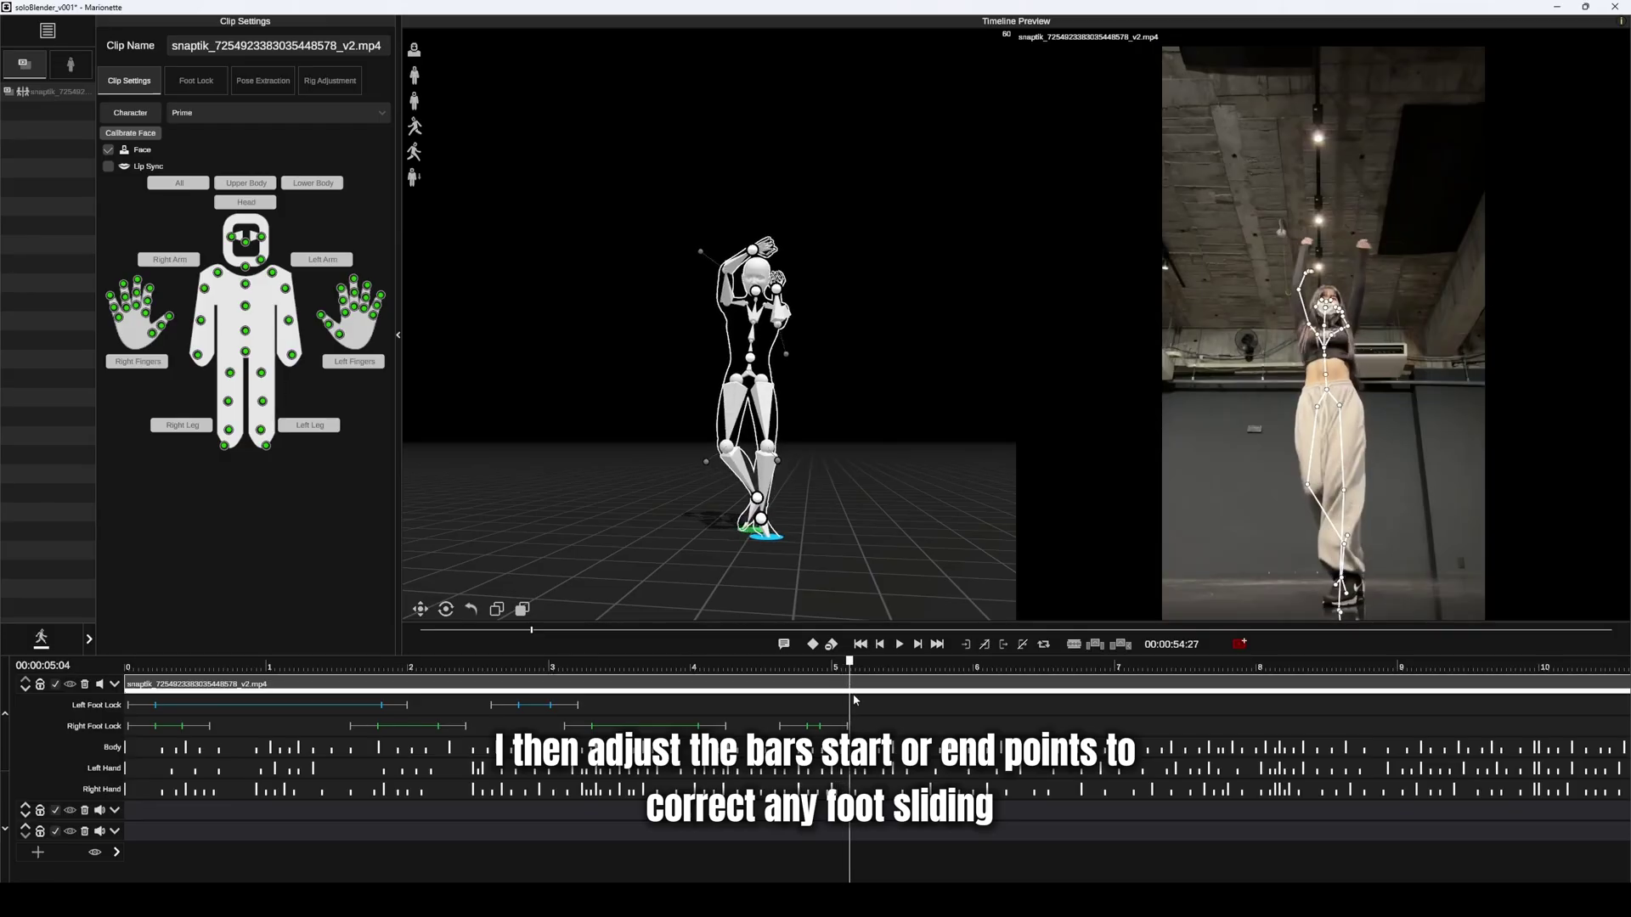
drag(866, 669, 907, 683)
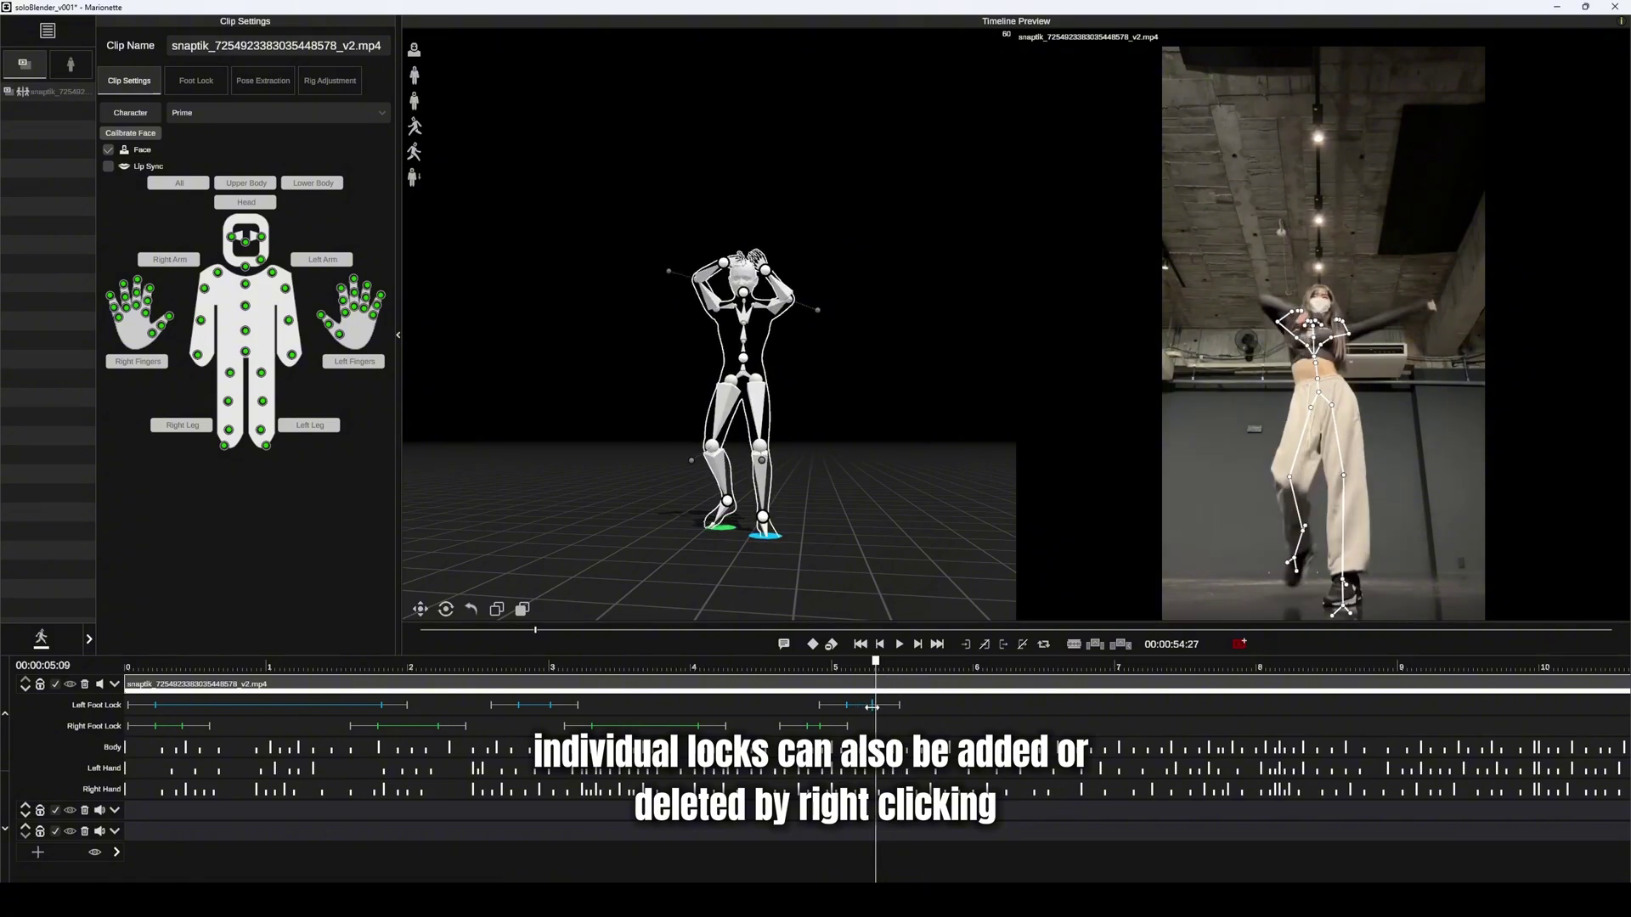
mouse_move(879, 673)
mouse_down()
mouse_move(828, 675)
mouse_move(1329, 765)
mouse_move(1281, 743)
mouse_move(1351, 722)
mouse_move(1345, 702)
mouse_move(1493, 705)
mouse_move(1009, 709)
mouse_move(1202, 718)
mouse_up()
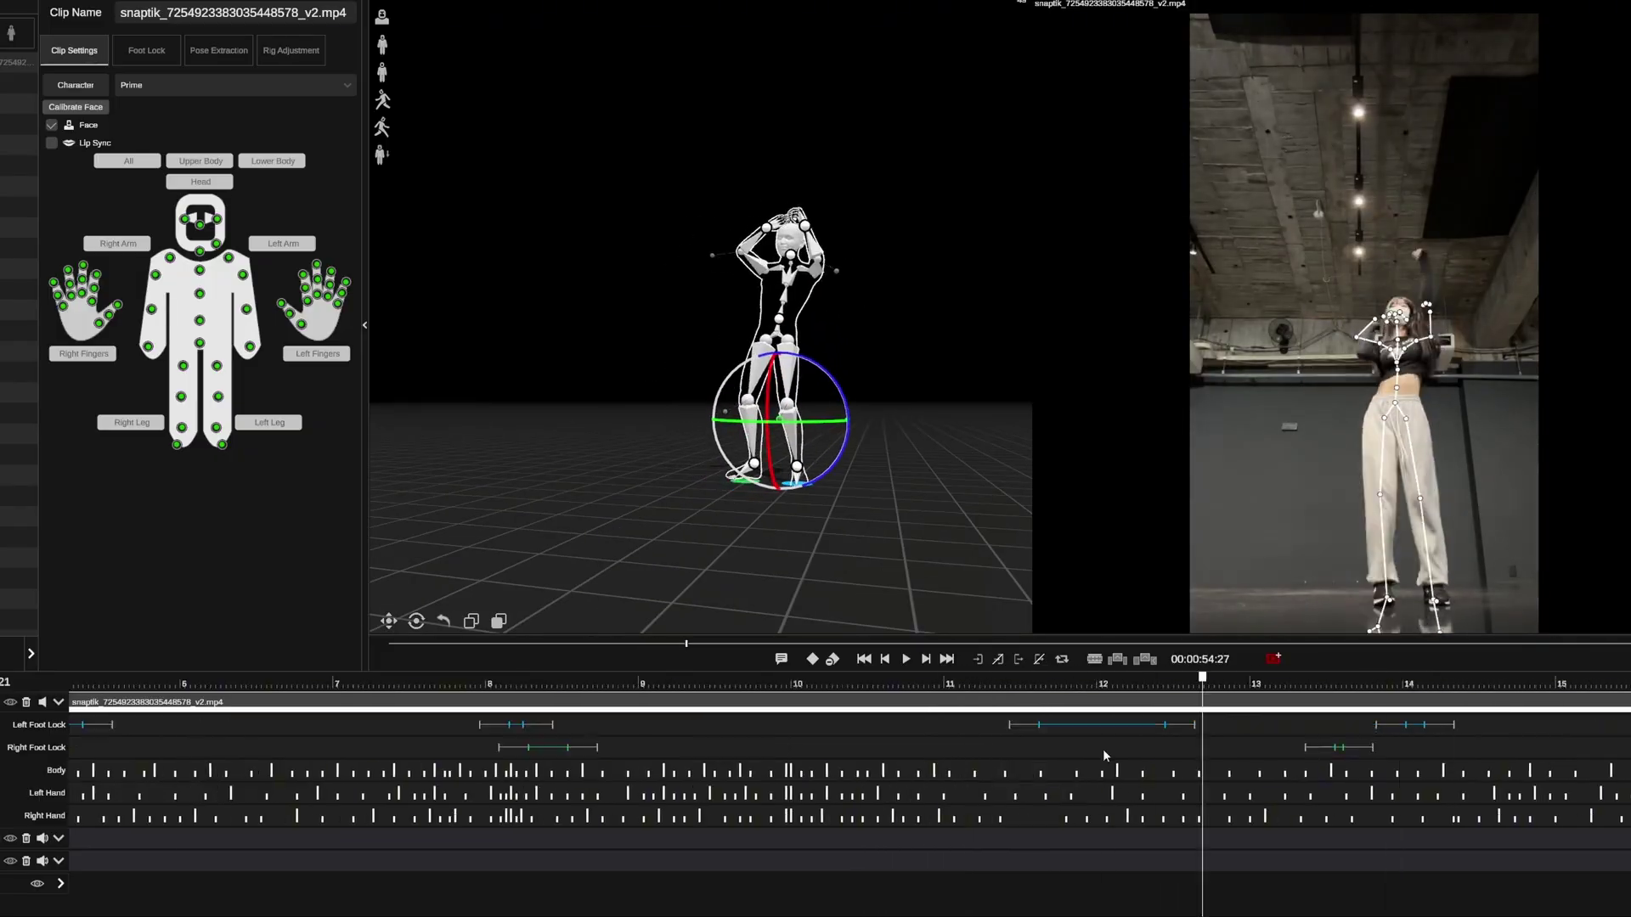
drag(1104, 755, 801, 692)
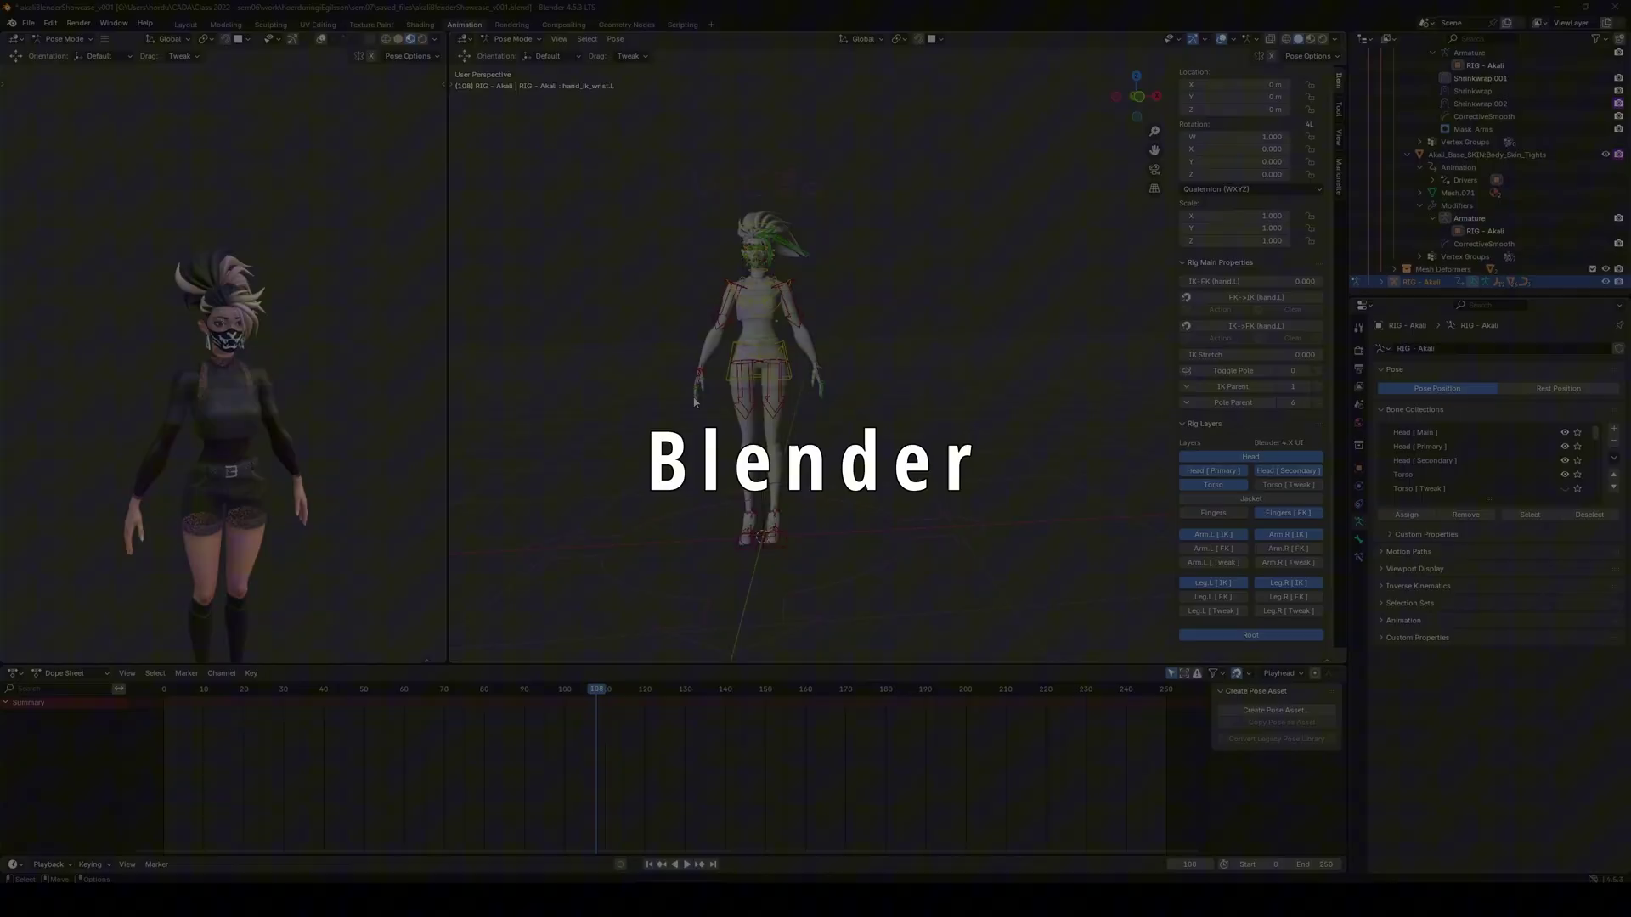
- Raise and rotate the first hand IK control so that arm extends straight out sideways
scroll(694, 403, up, 3)
scroll(823, 380, up, 3)
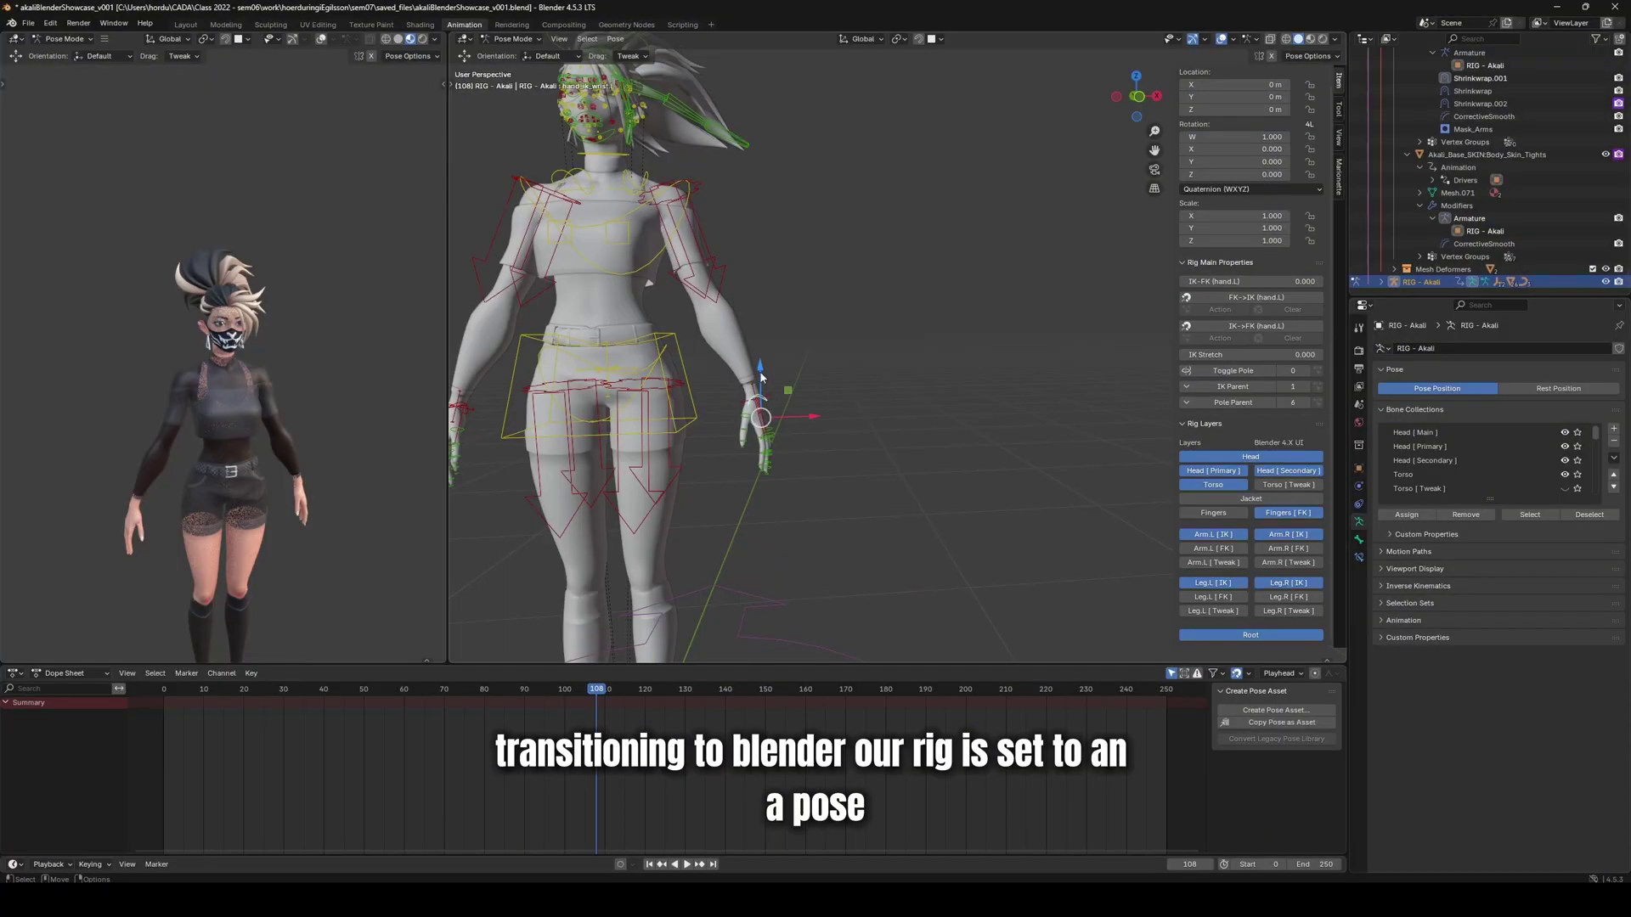
drag(761, 377, 928, 144)
key(shift+space)
key(r)
key(g)
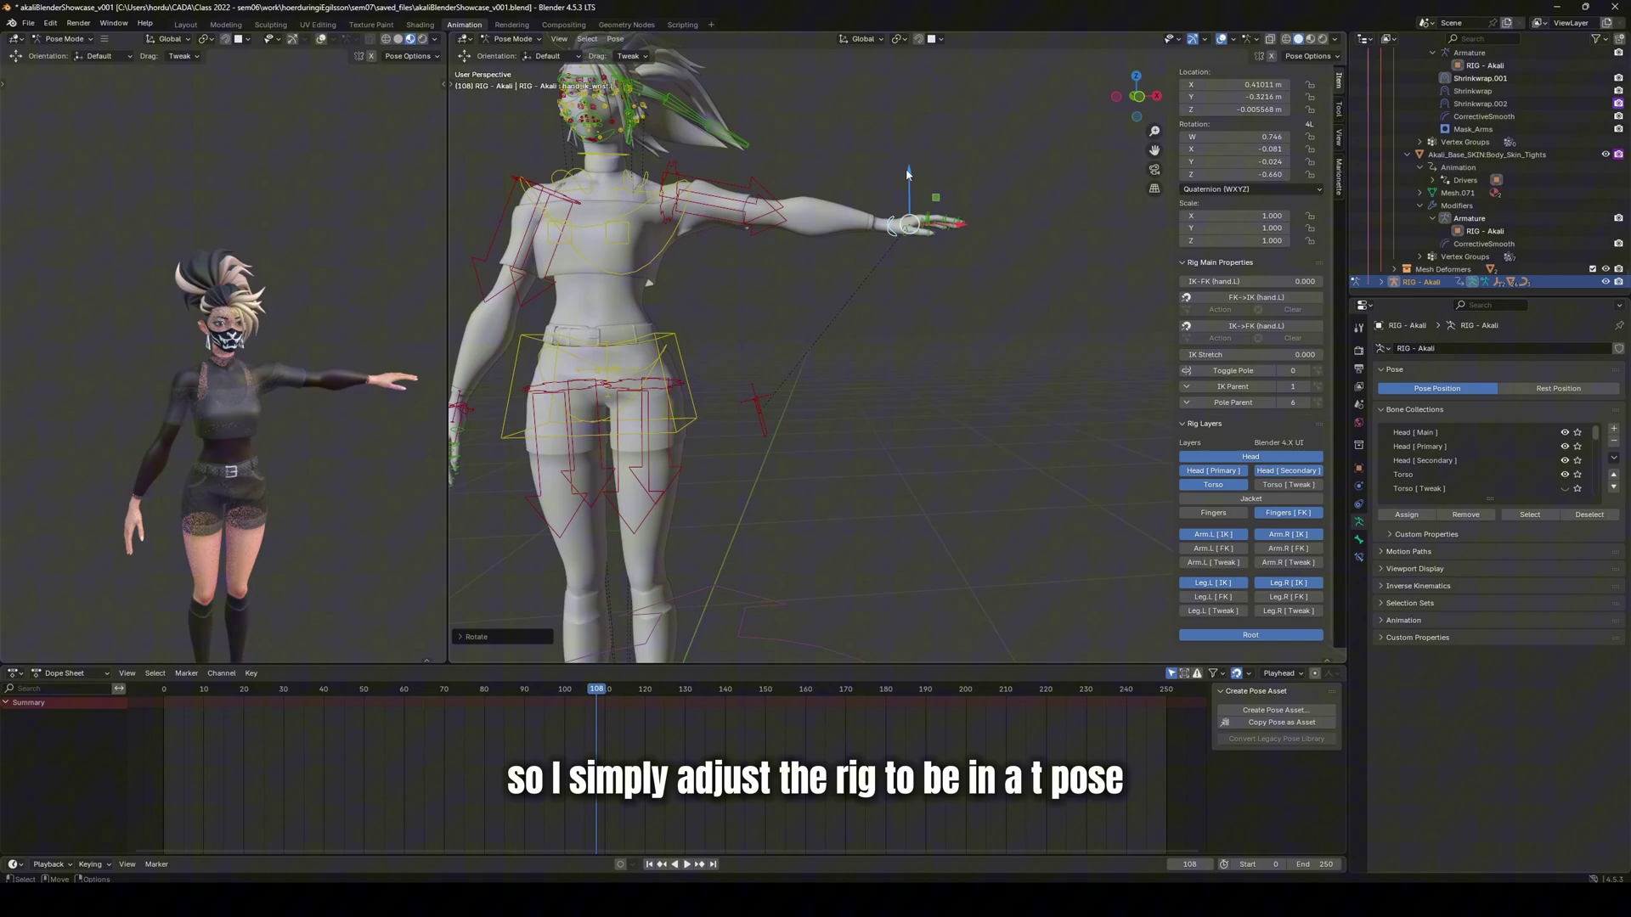
key(z)
click(904, 125)
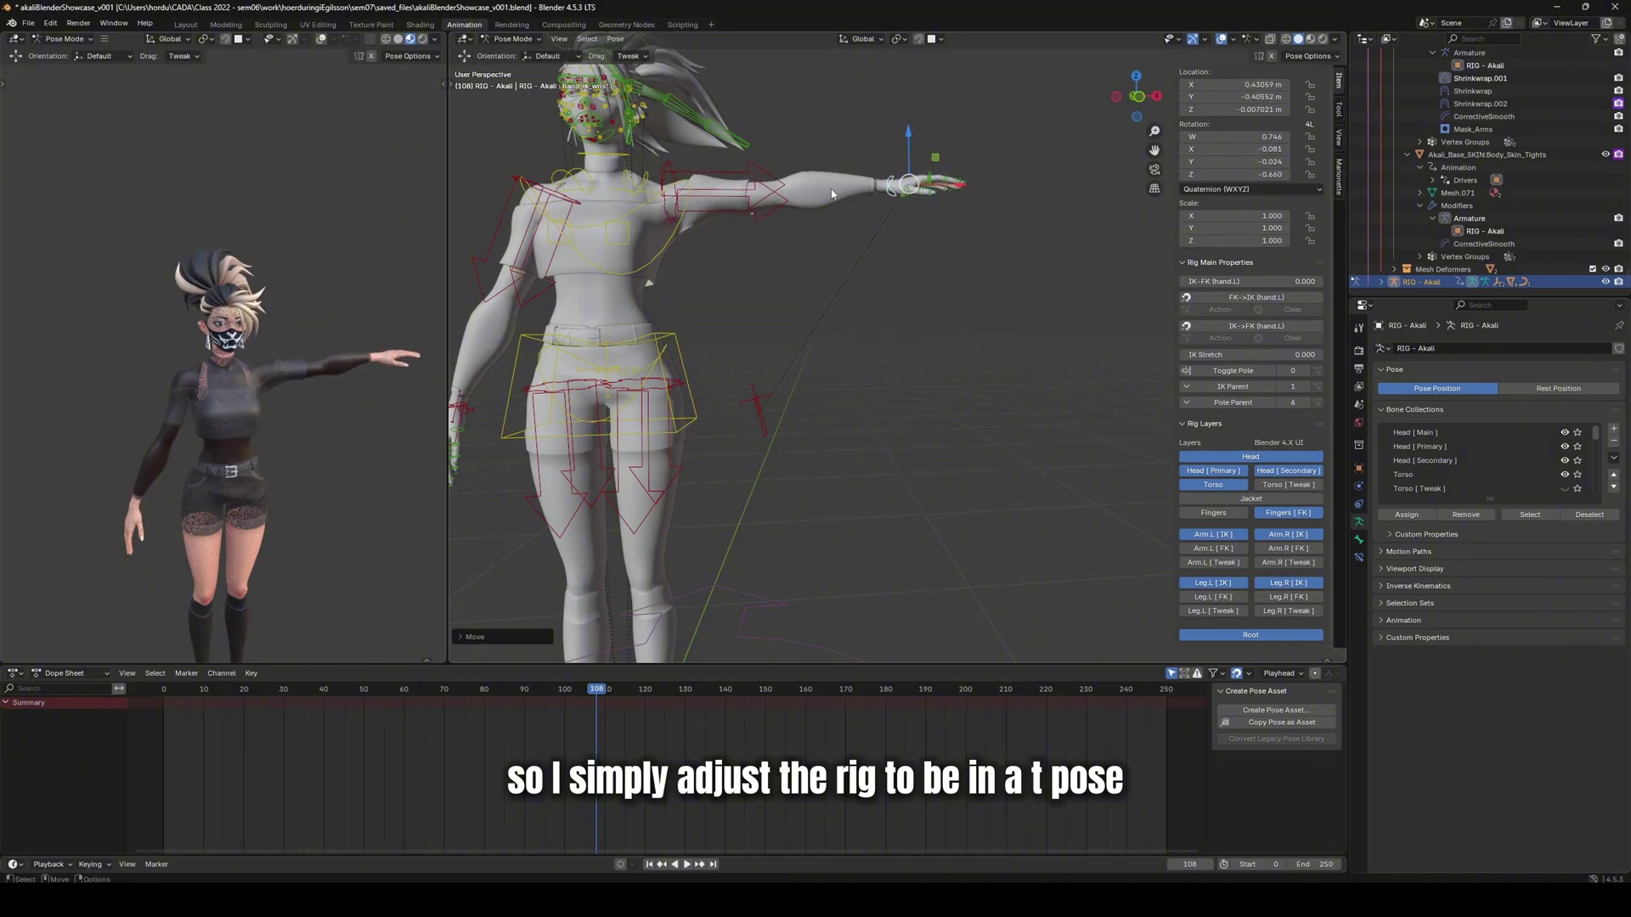
- Raise and rotate the right hand IK control into line, constrained along X, completing the T pose
scroll(791, 243, down, 3)
shift+middle_drag(791, 242, 938, 267)
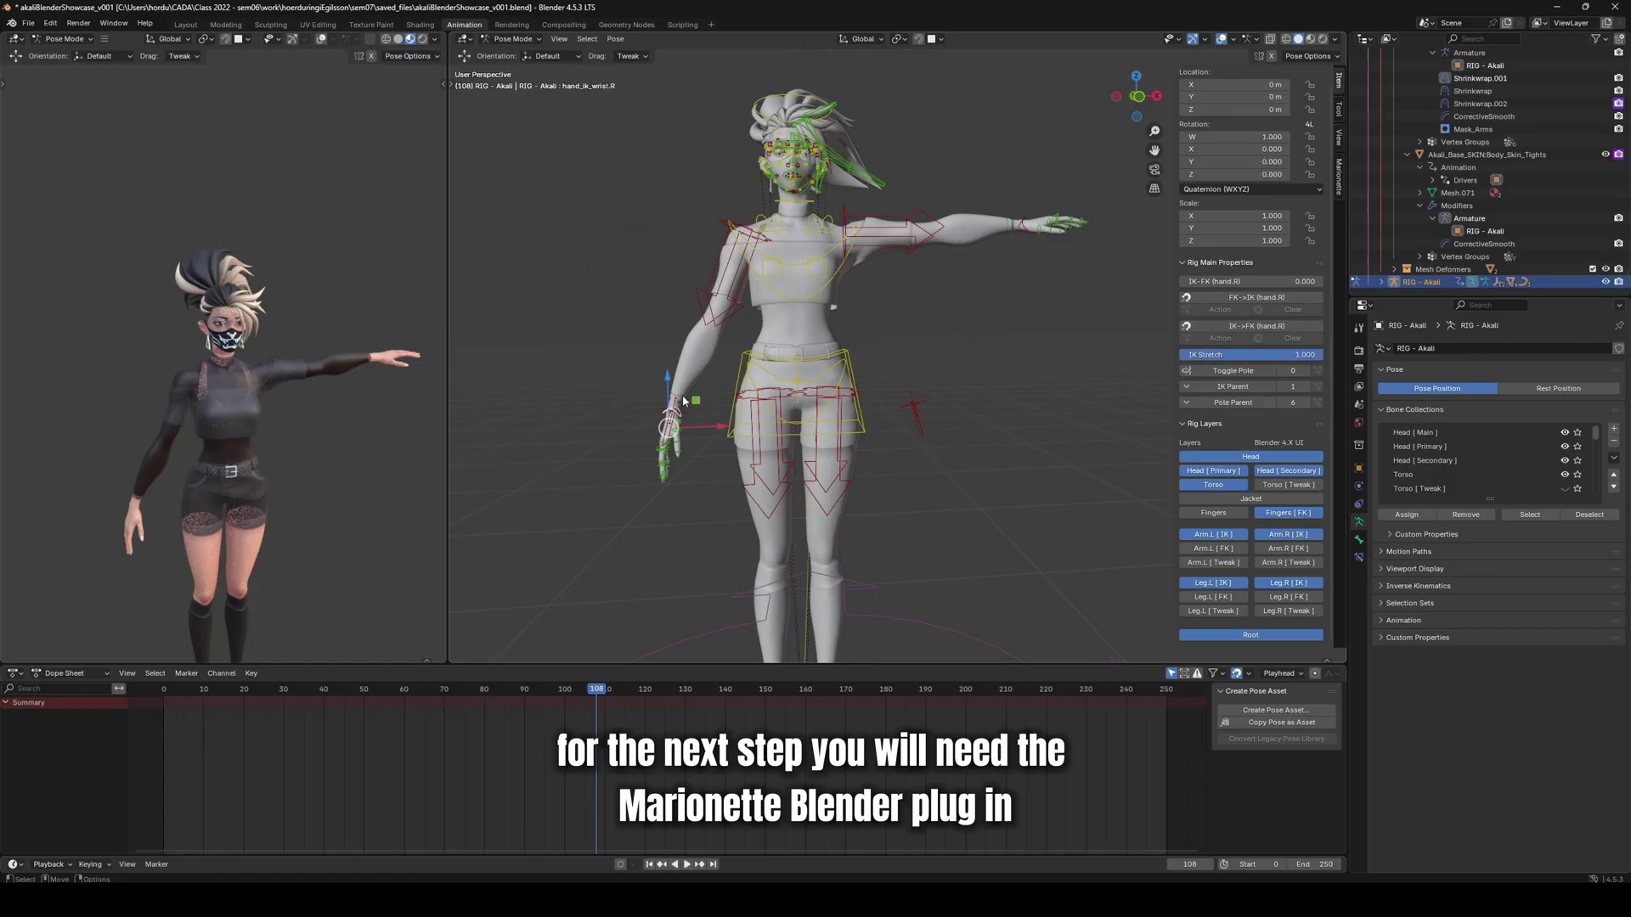
drag(668, 381, 674, 210)
drag(652, 299, 624, 283)
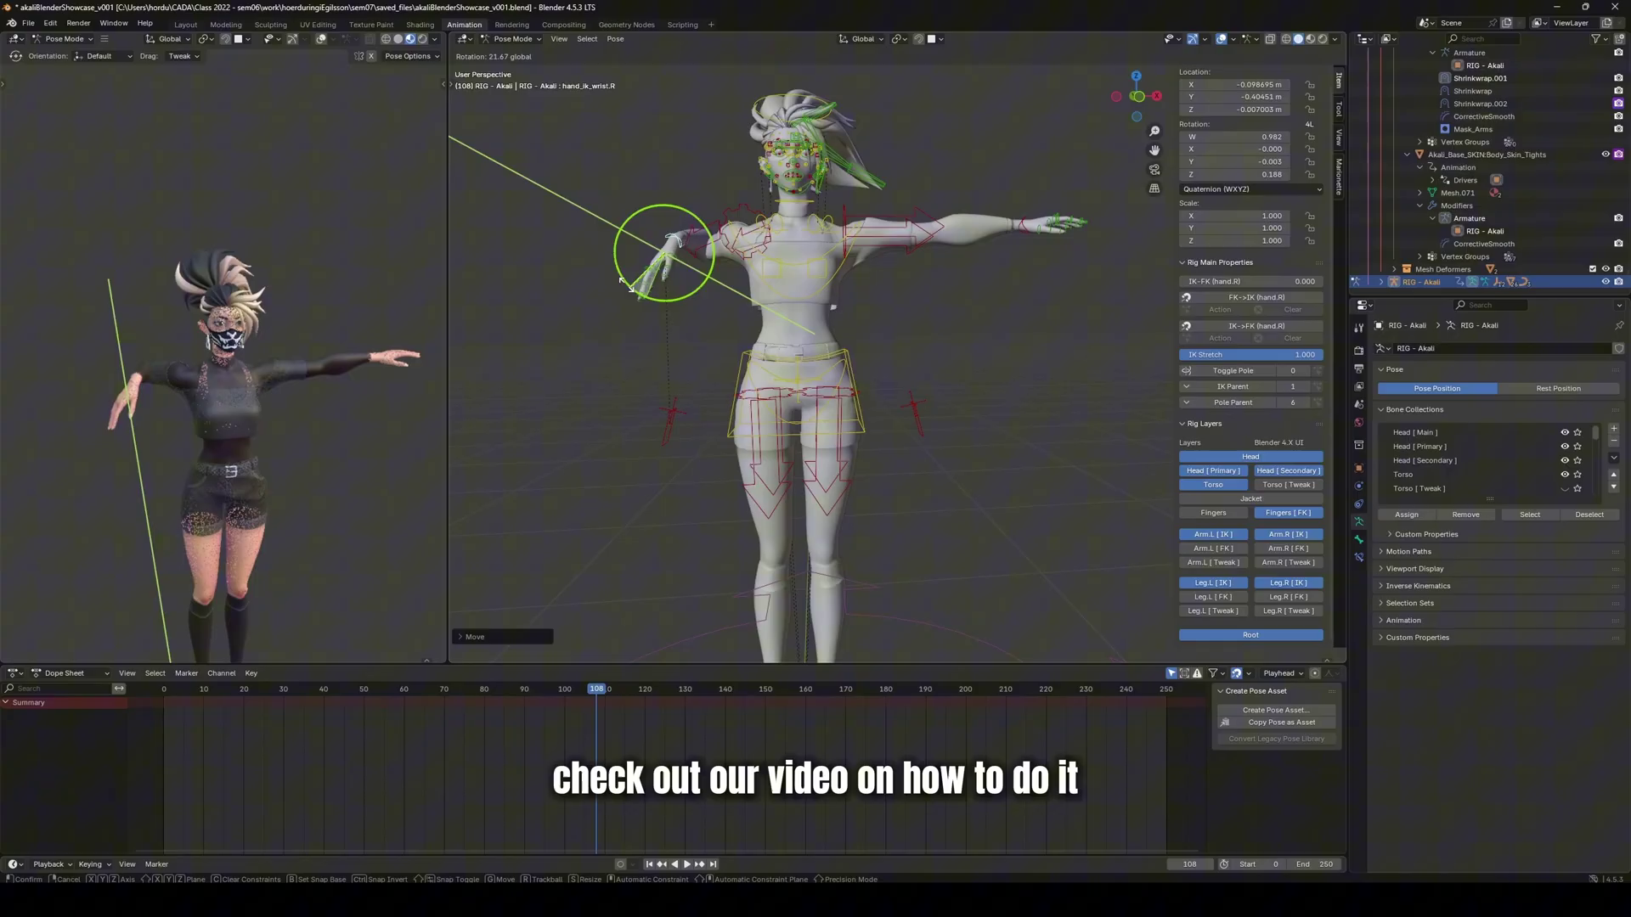
drag(590, 228, 516, 230)
key(x)
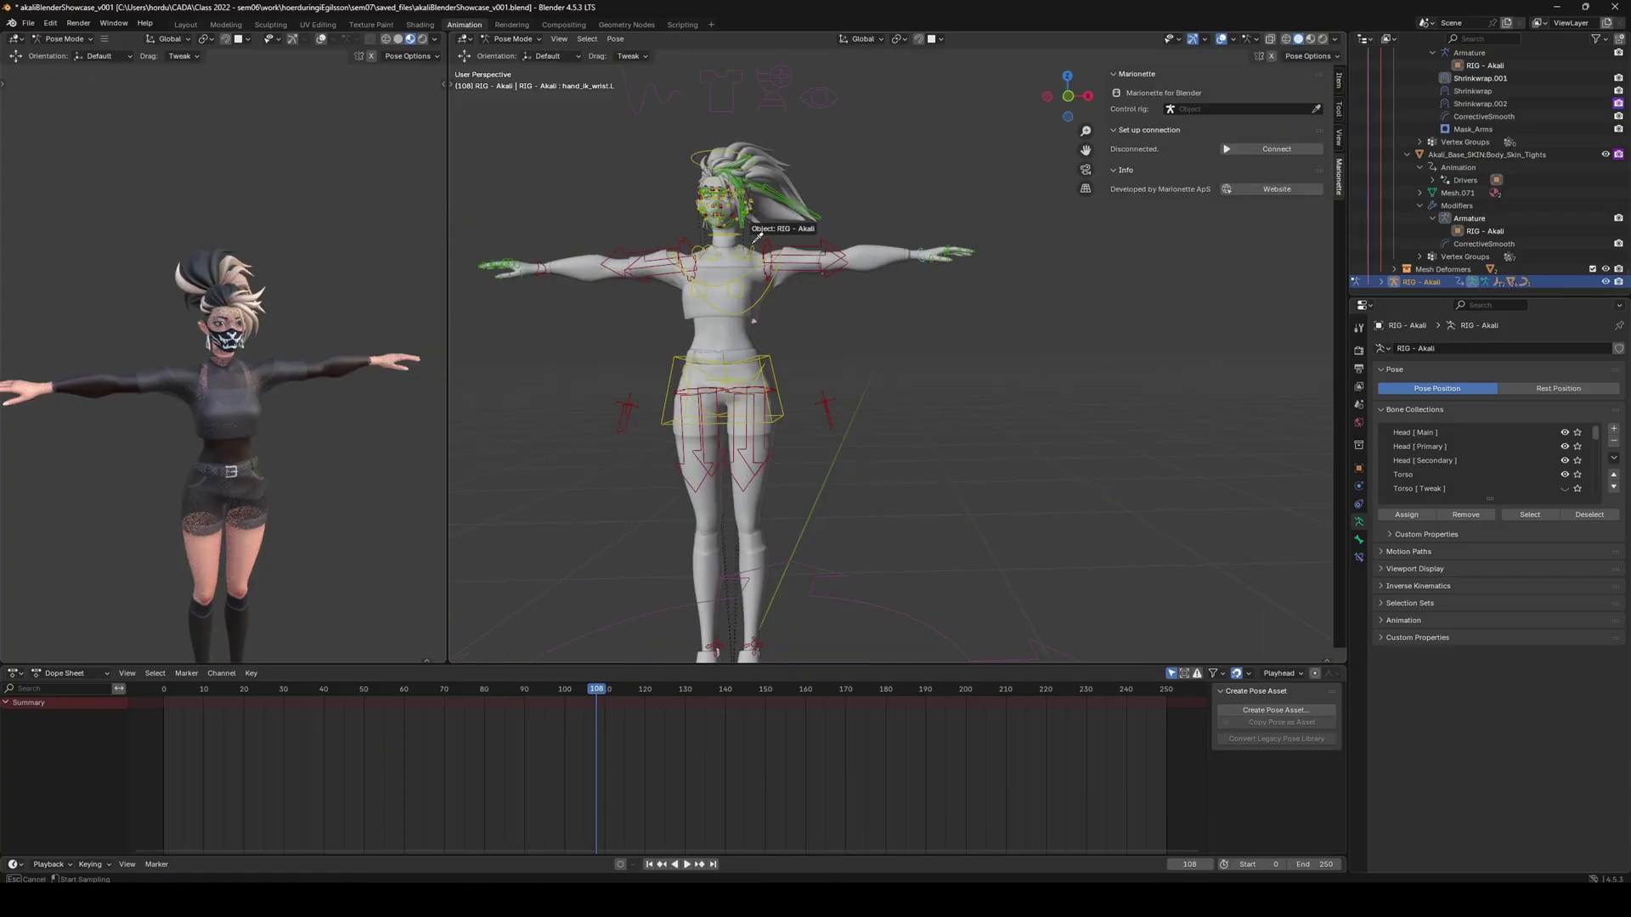
- Set RIG - Akali as the control rig and map foot_ik.L to Left Foot
click(754, 238)
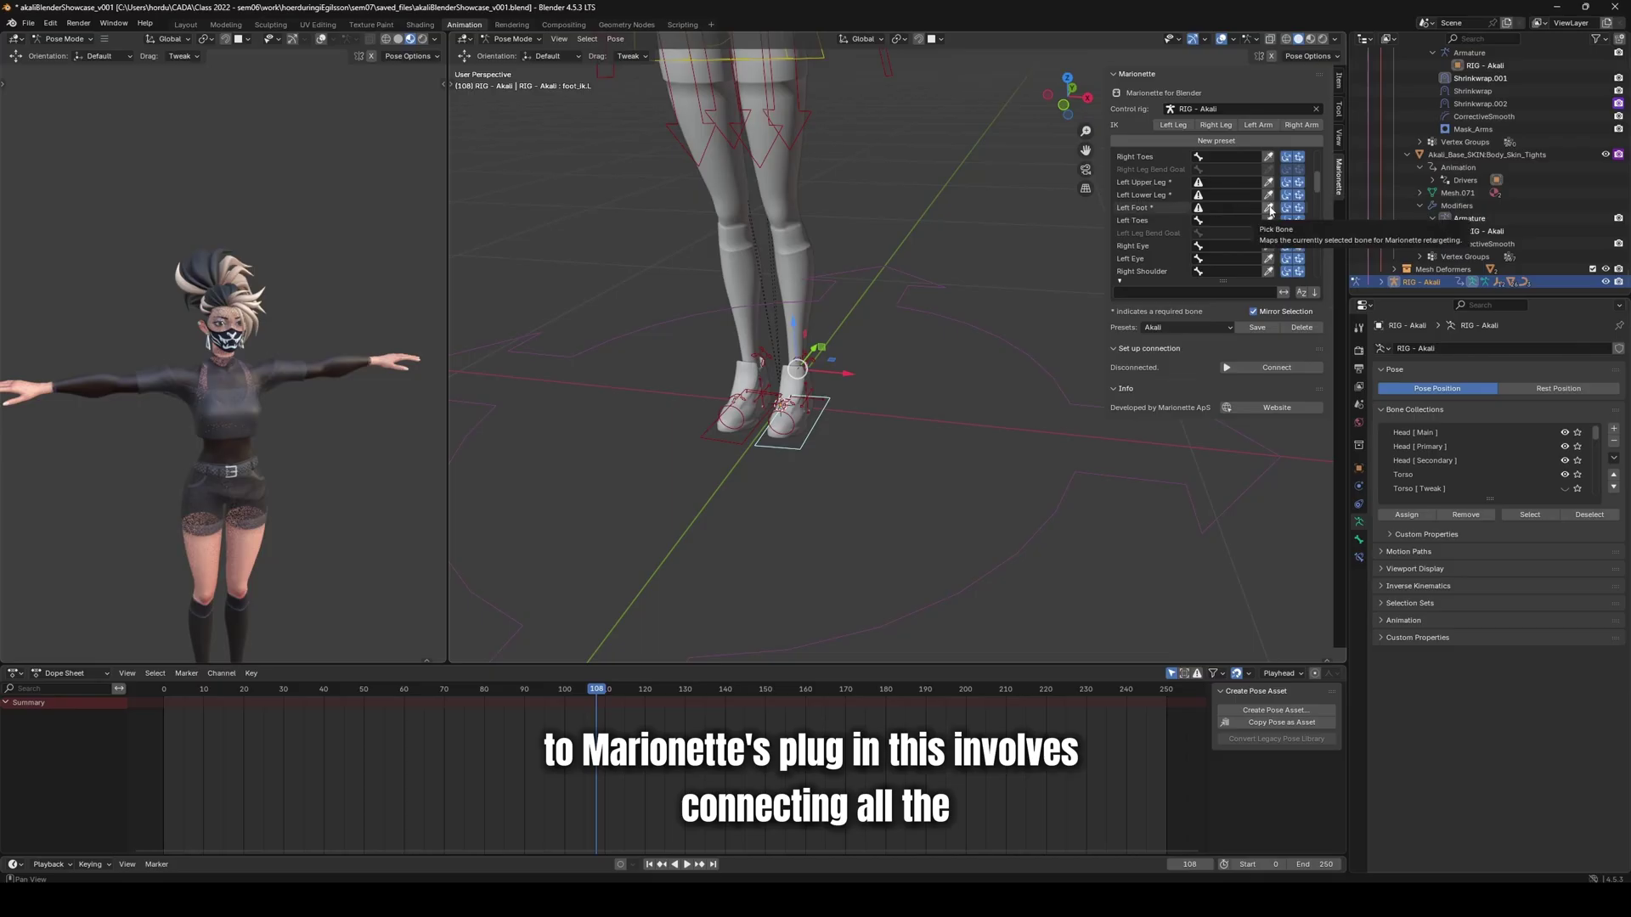
click(1270, 208)
scroll(751, 467, up, 2)
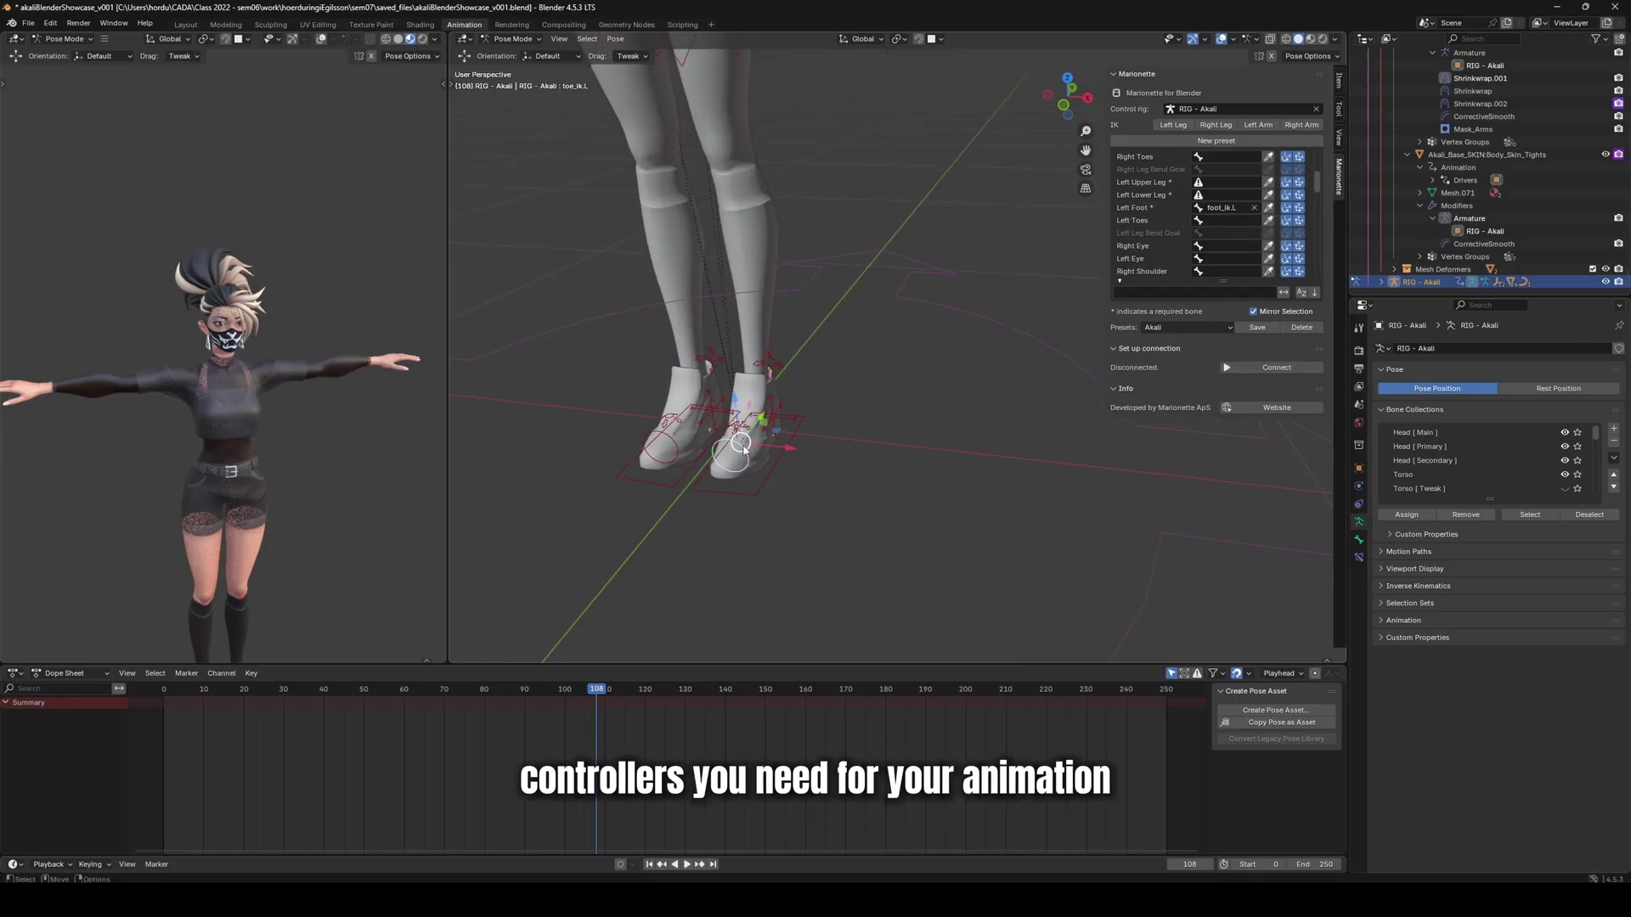
key(shift+space)
key(r)
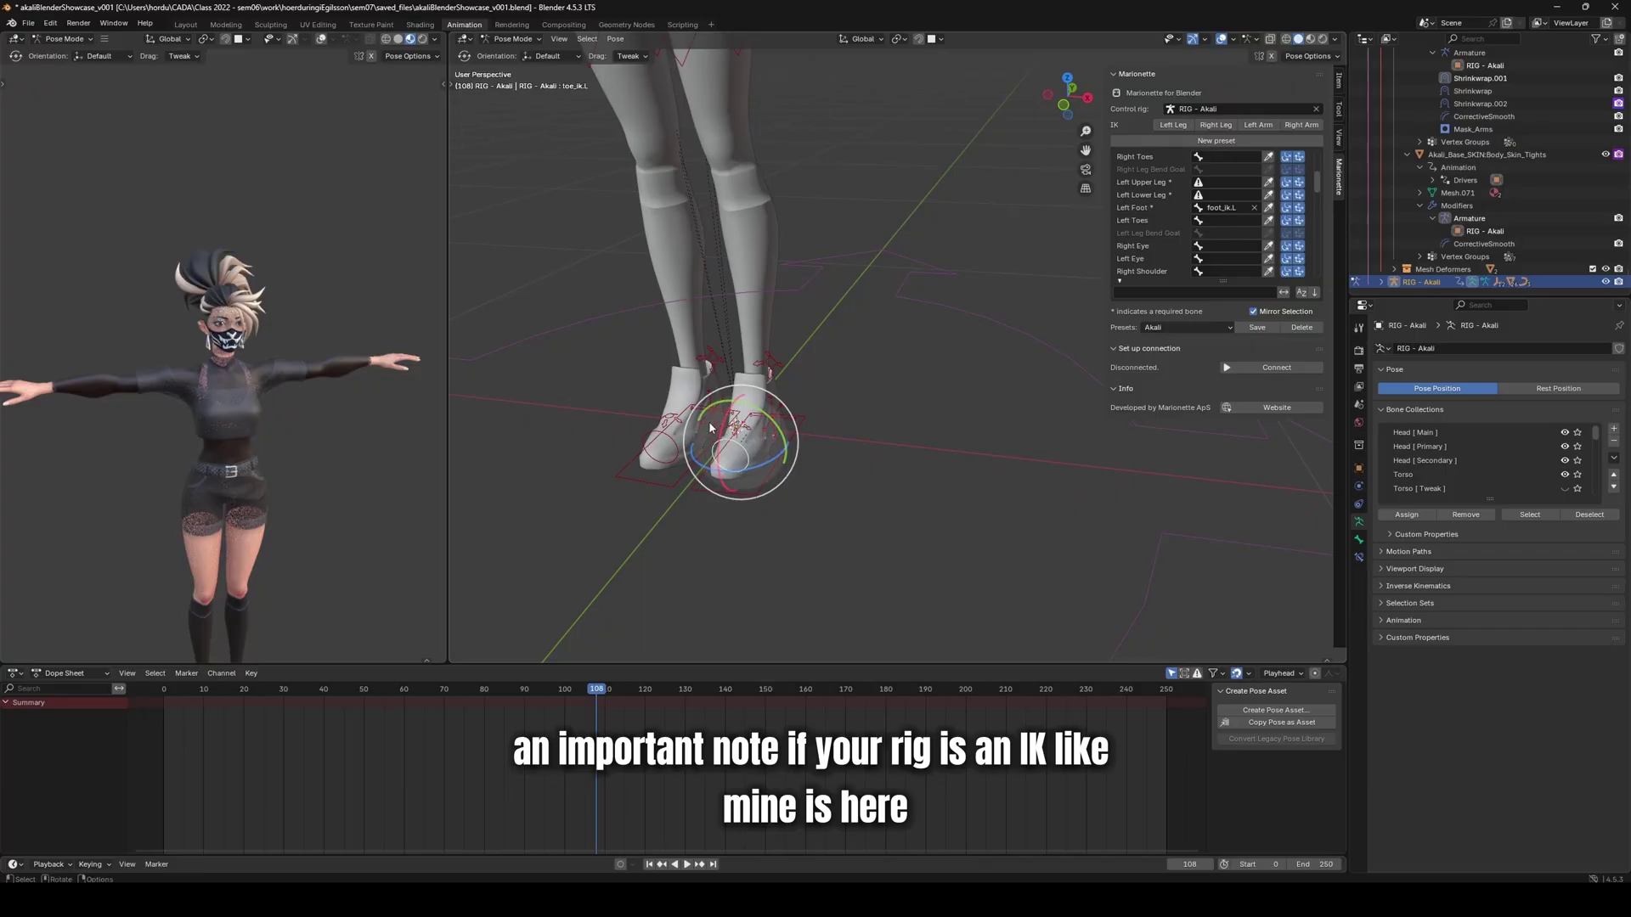
middle_drag(710, 427, 719, 487)
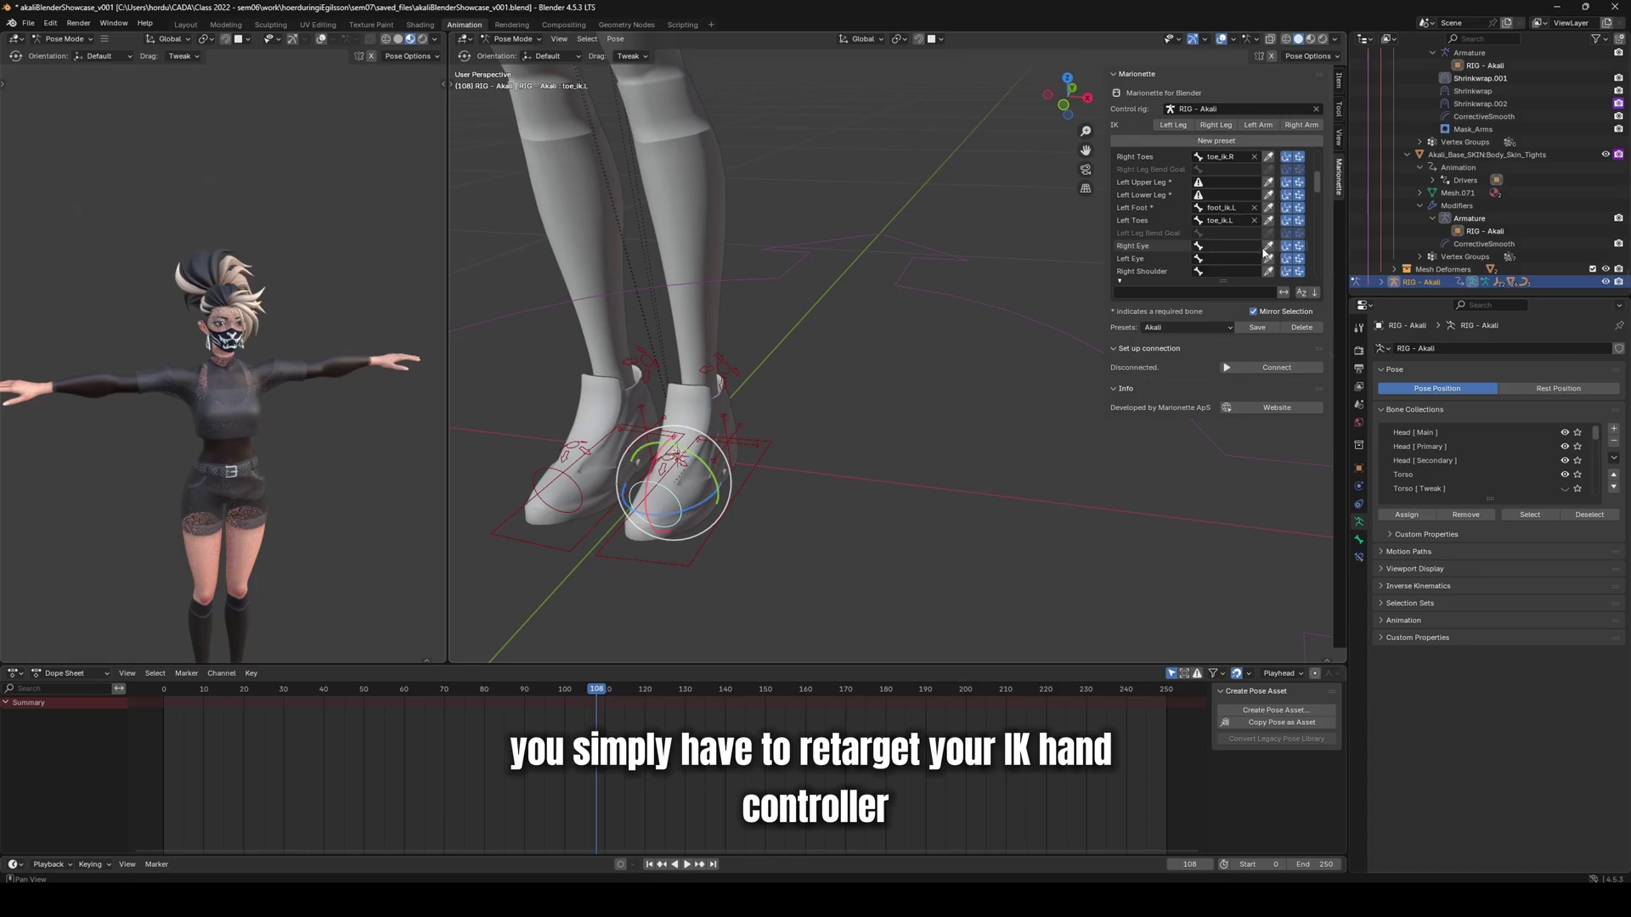
scroll(1224, 255, down, 1)
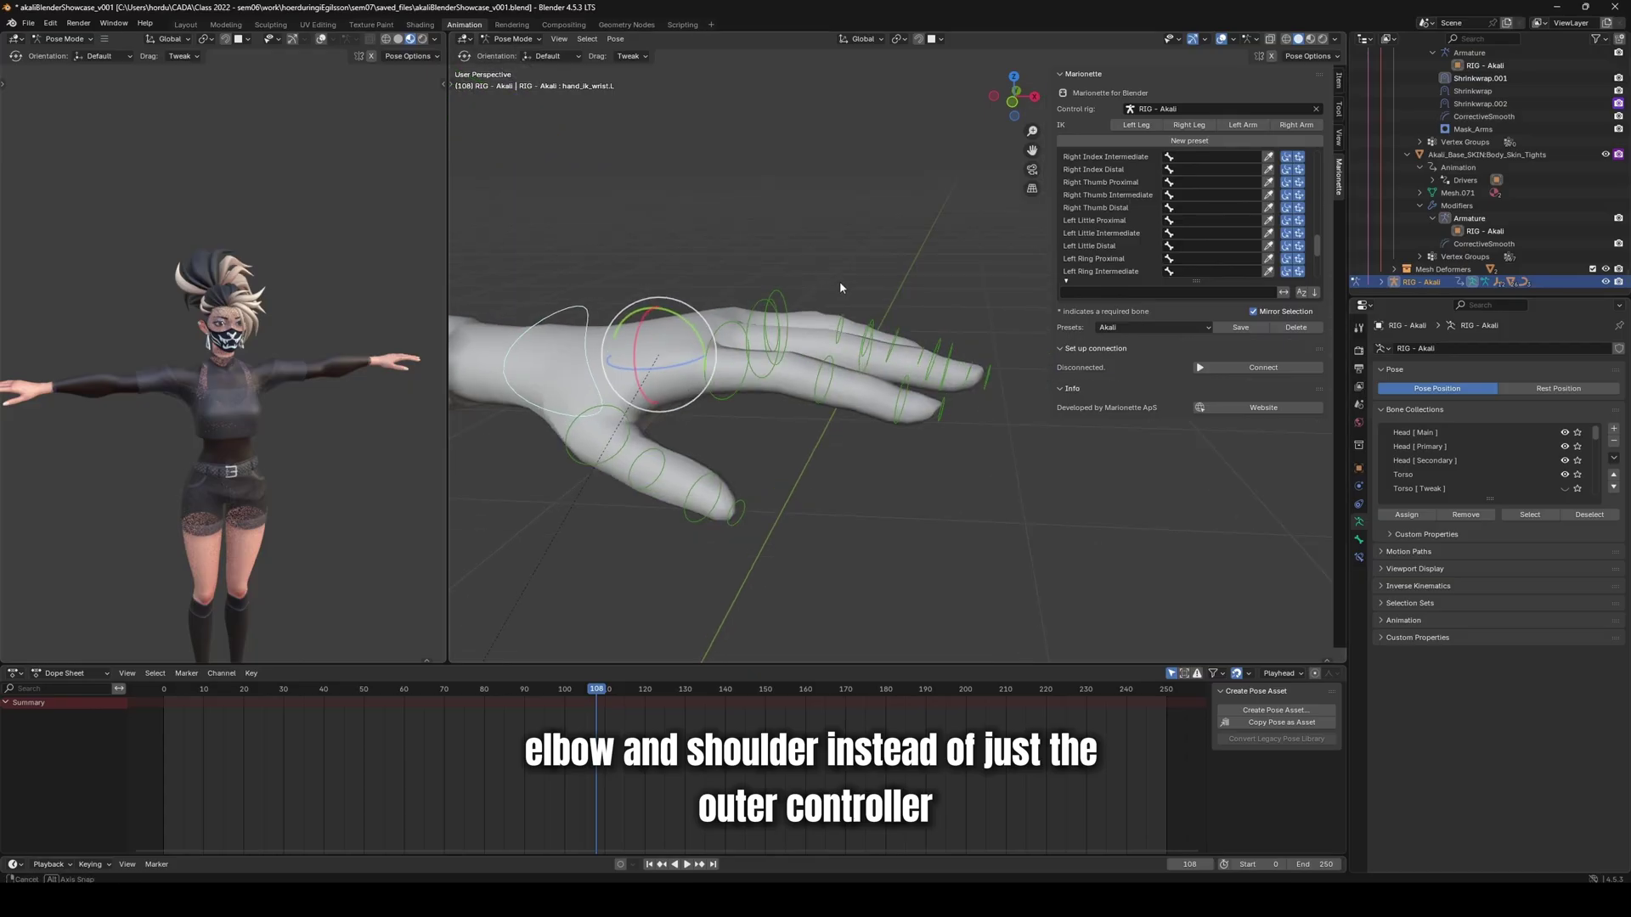
- Map the left little and ring fingers and Left Middle Intermediate to f_middle.02.L
middle_drag(840, 288, 815, 357)
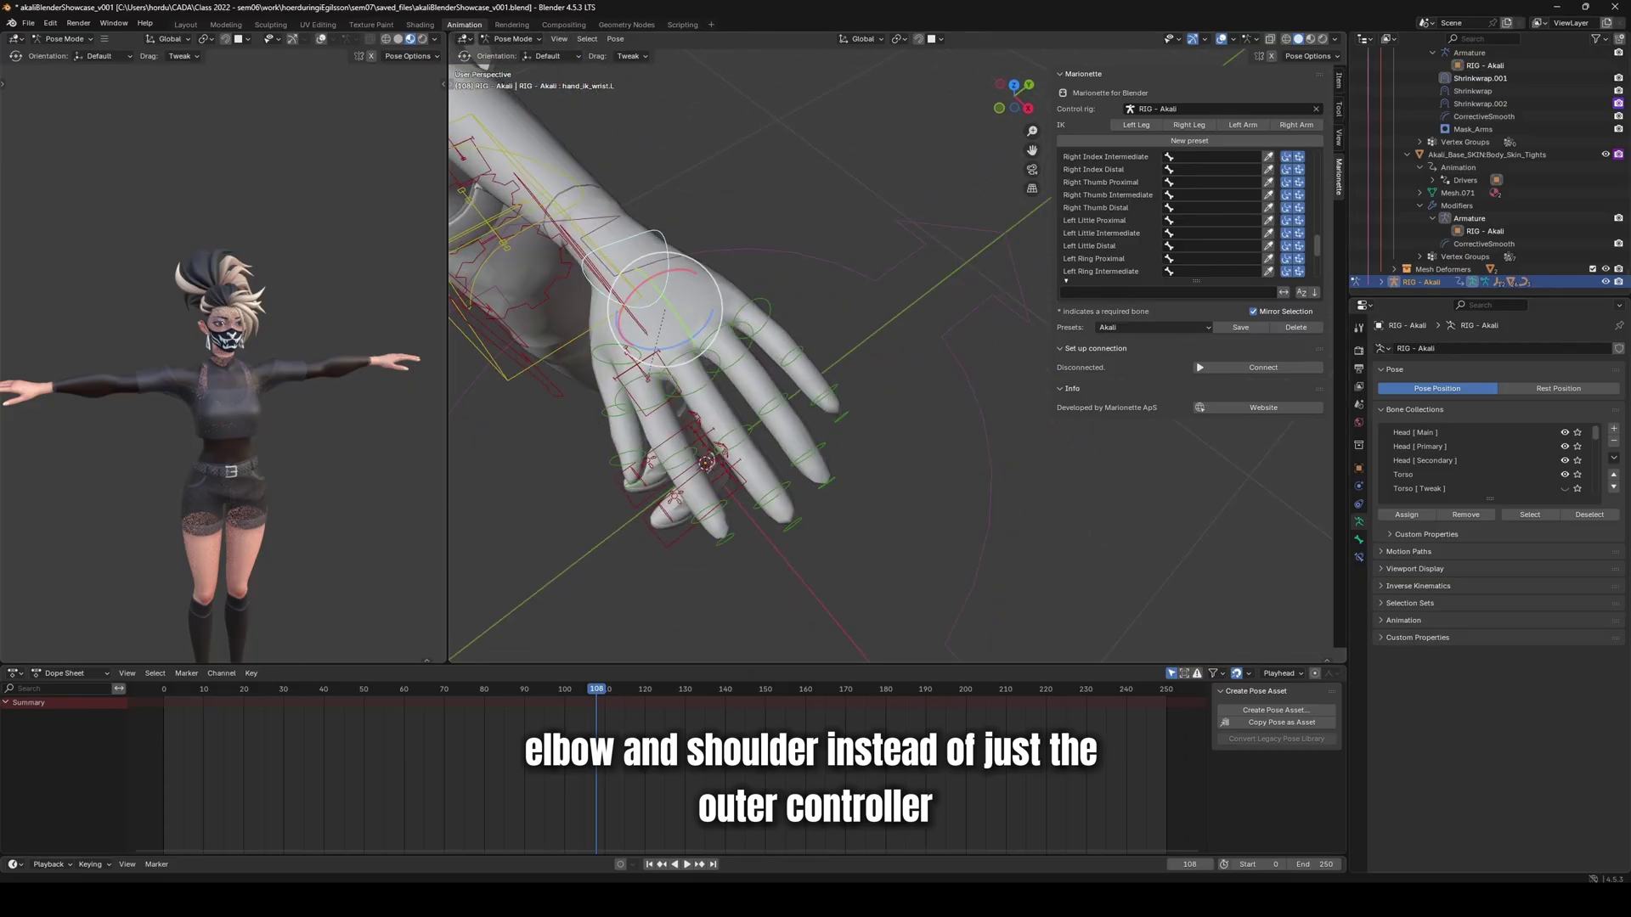
click(1286, 225)
click(822, 328)
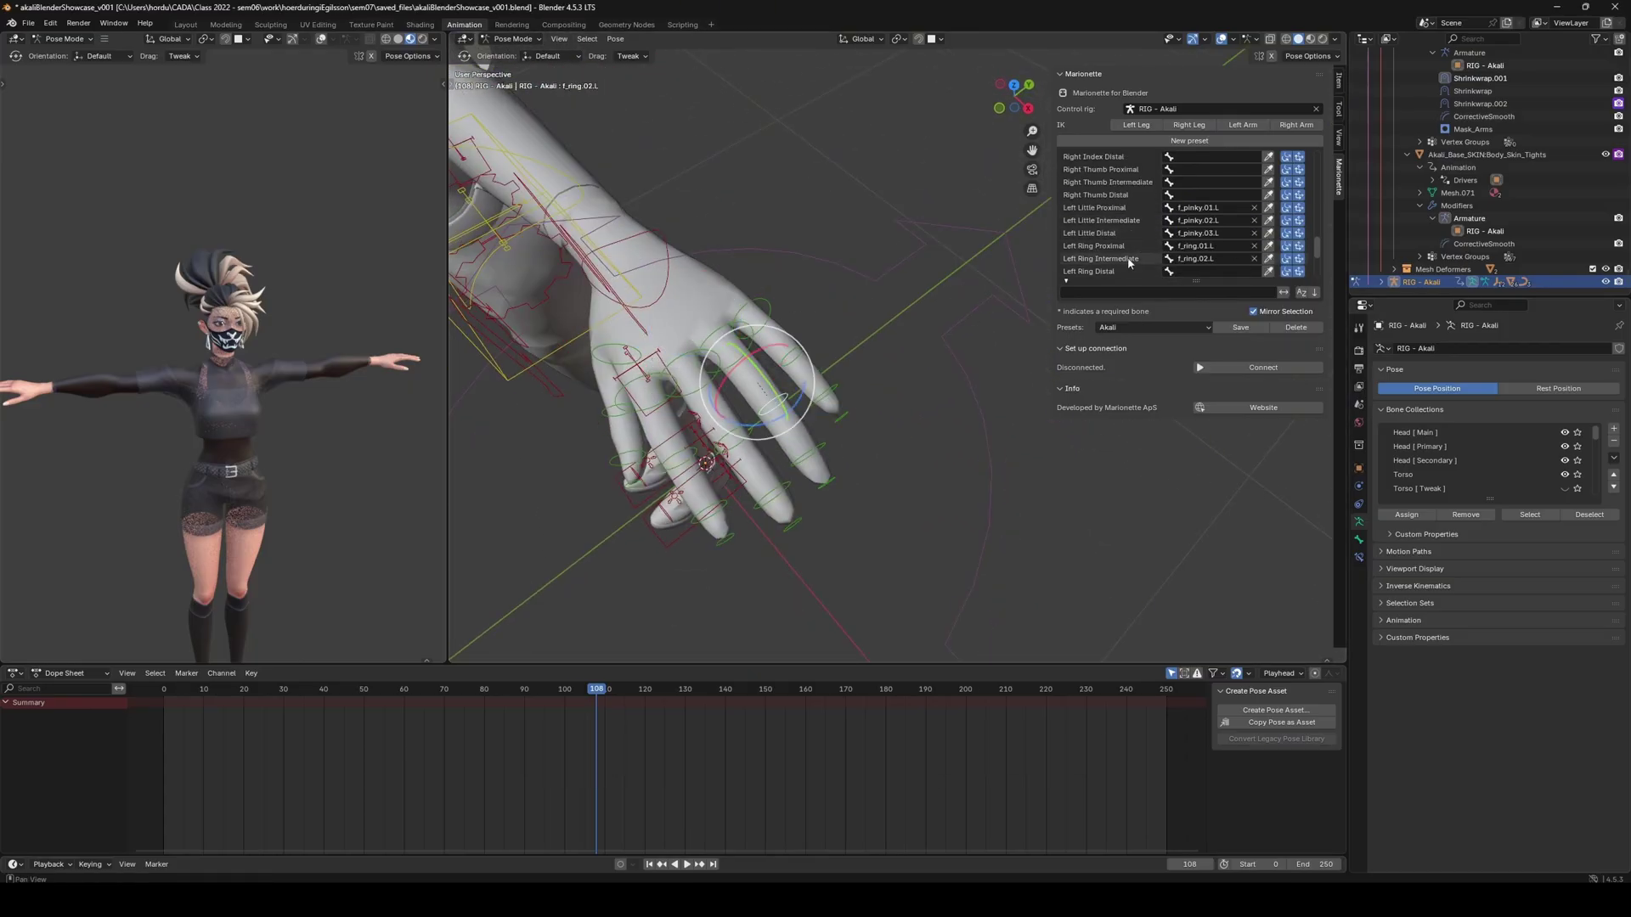
click(750, 397)
scroll(704, 439, up, 2)
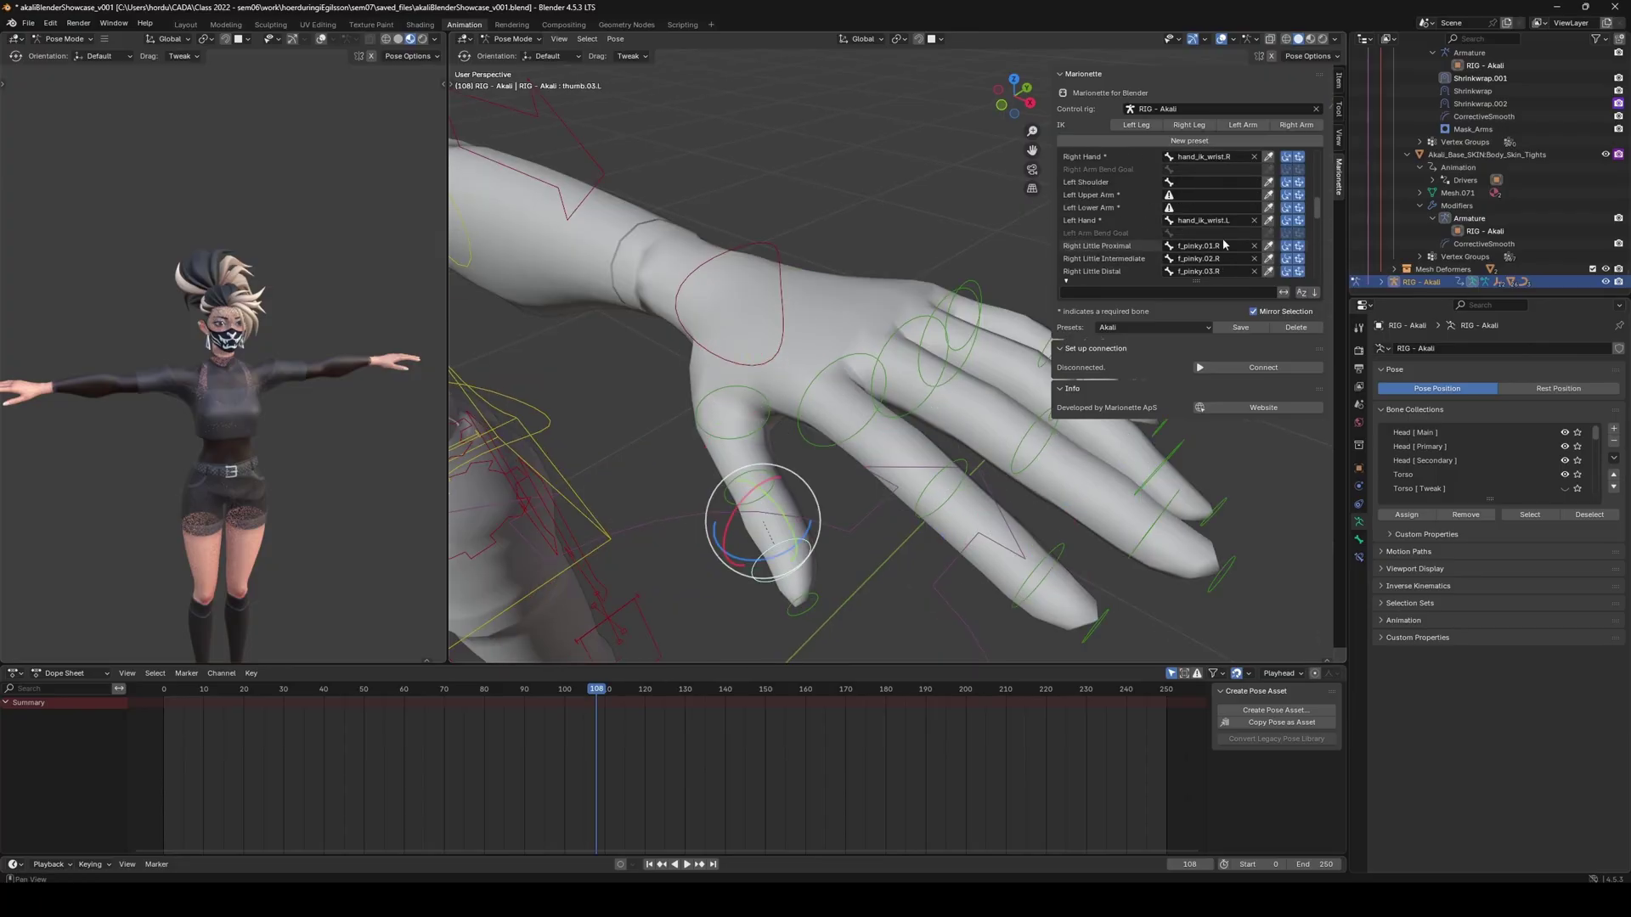
scroll(1133, 227, up, 3)
click(1104, 156)
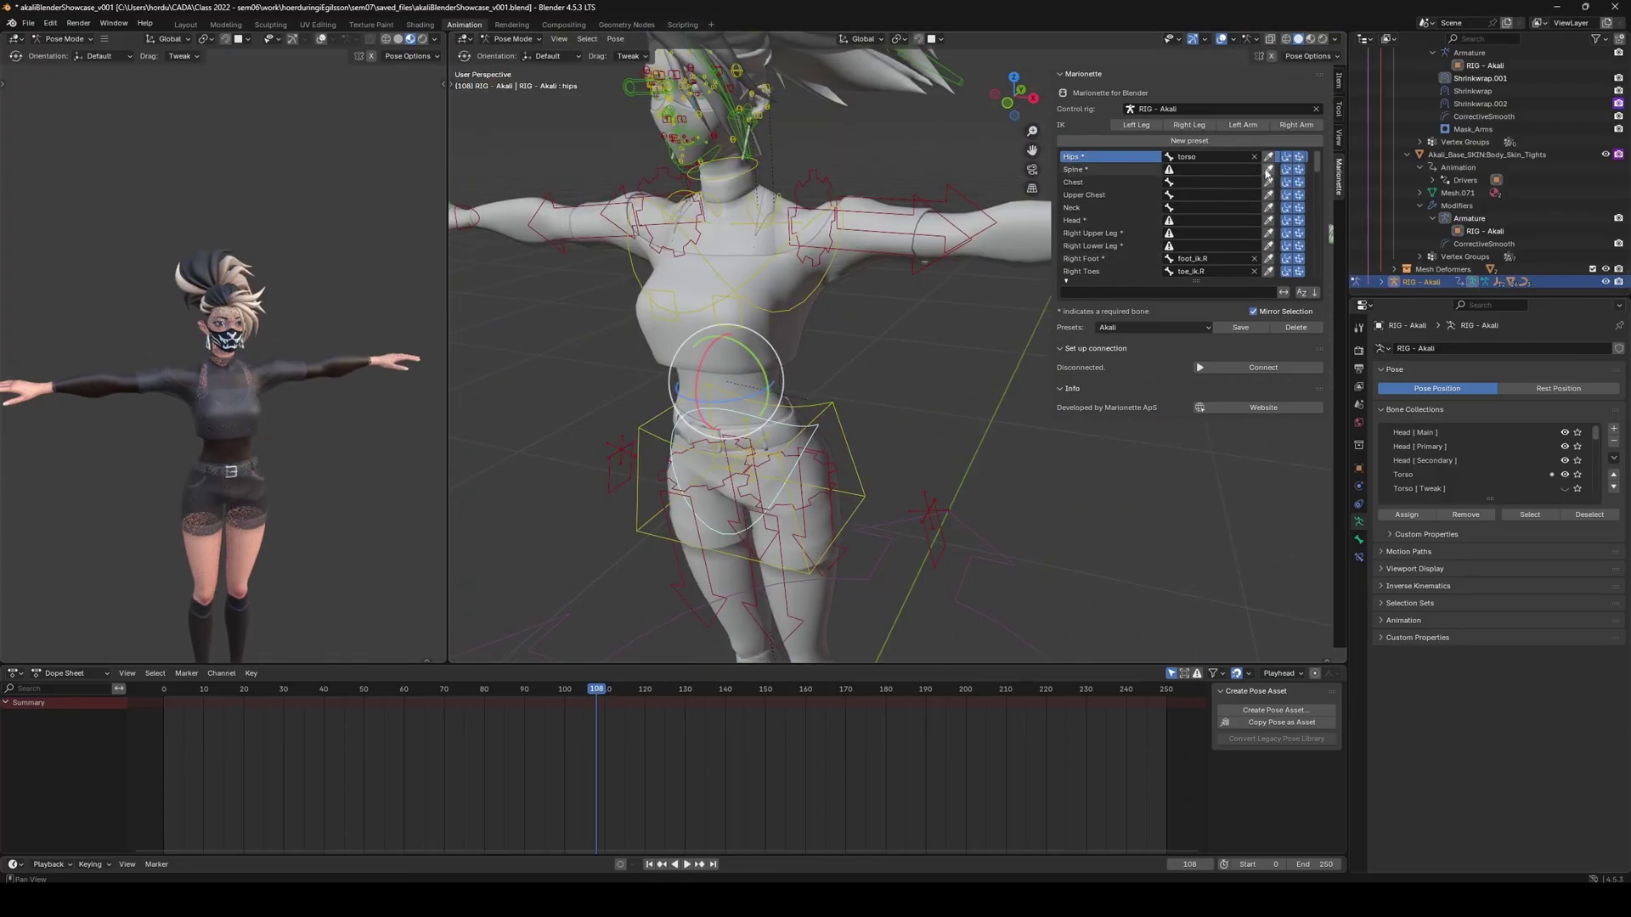
- Map Chest, shoulder.L, Right Arm Bend Goal and Neck entries to the matching Akali rig bones
click(1268, 182)
click(837, 297)
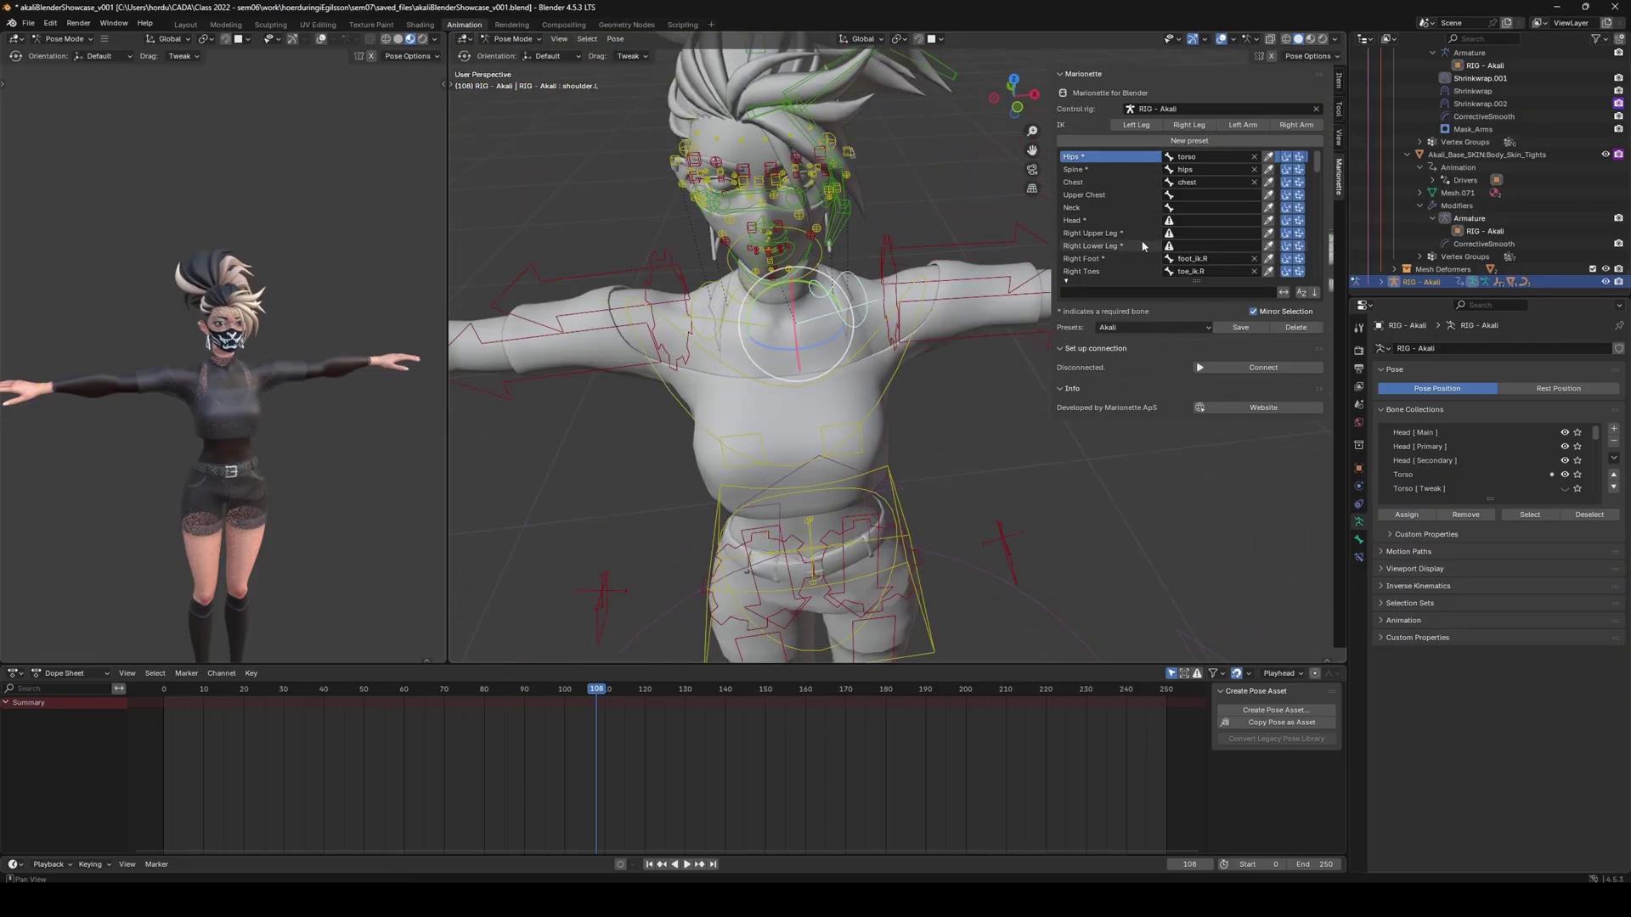
click(1104, 245)
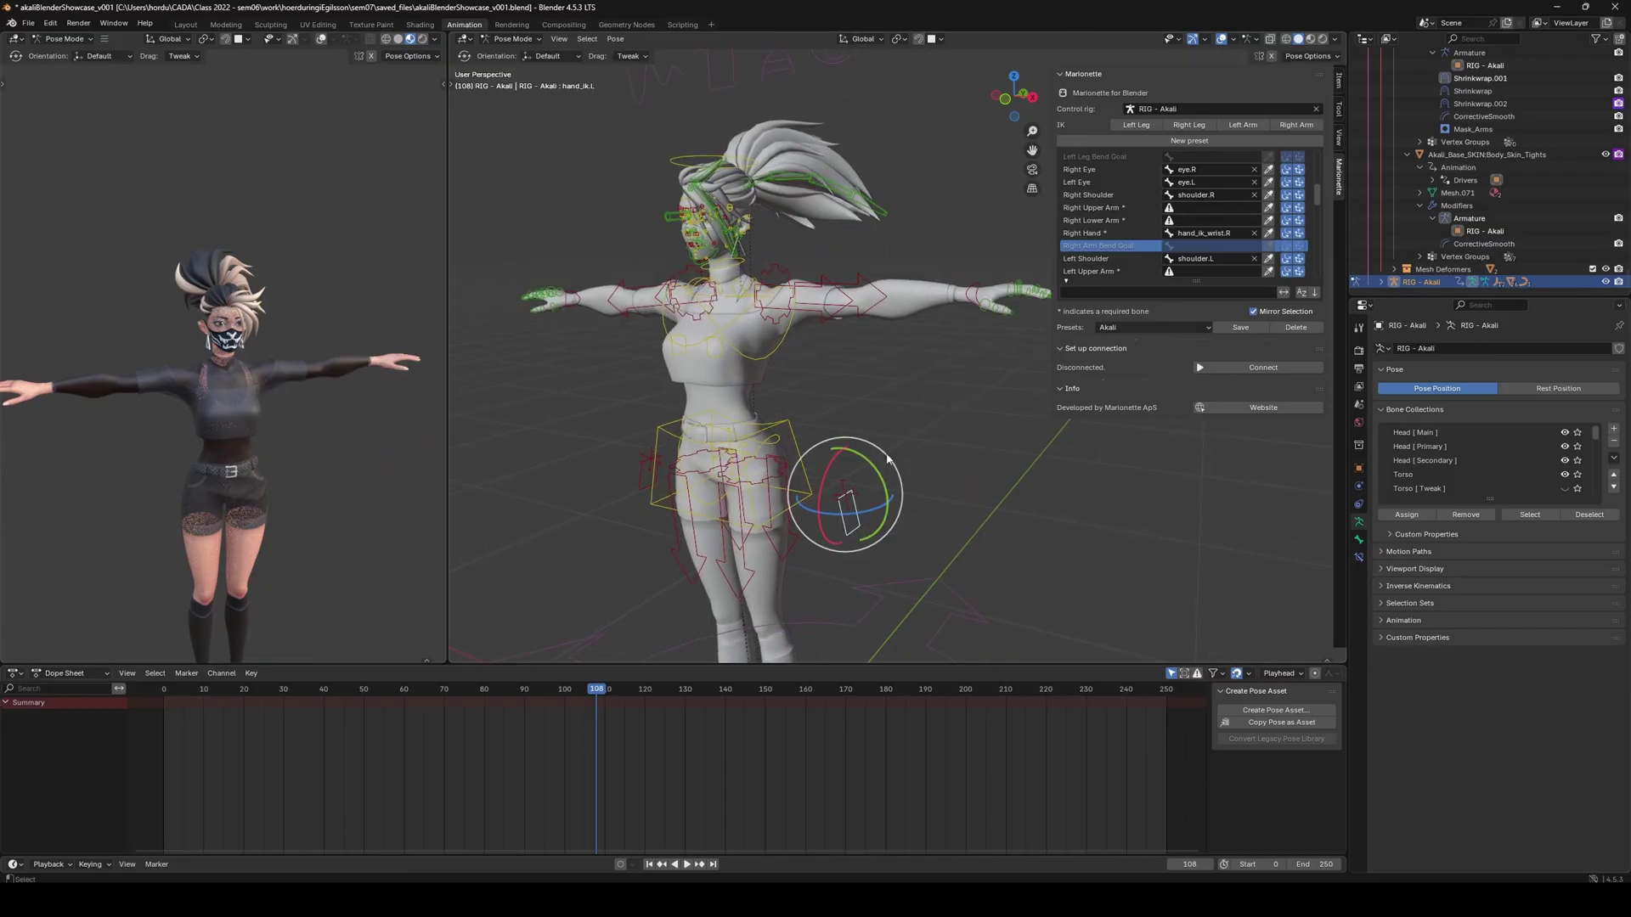
drag(765, 527, 833, 219)
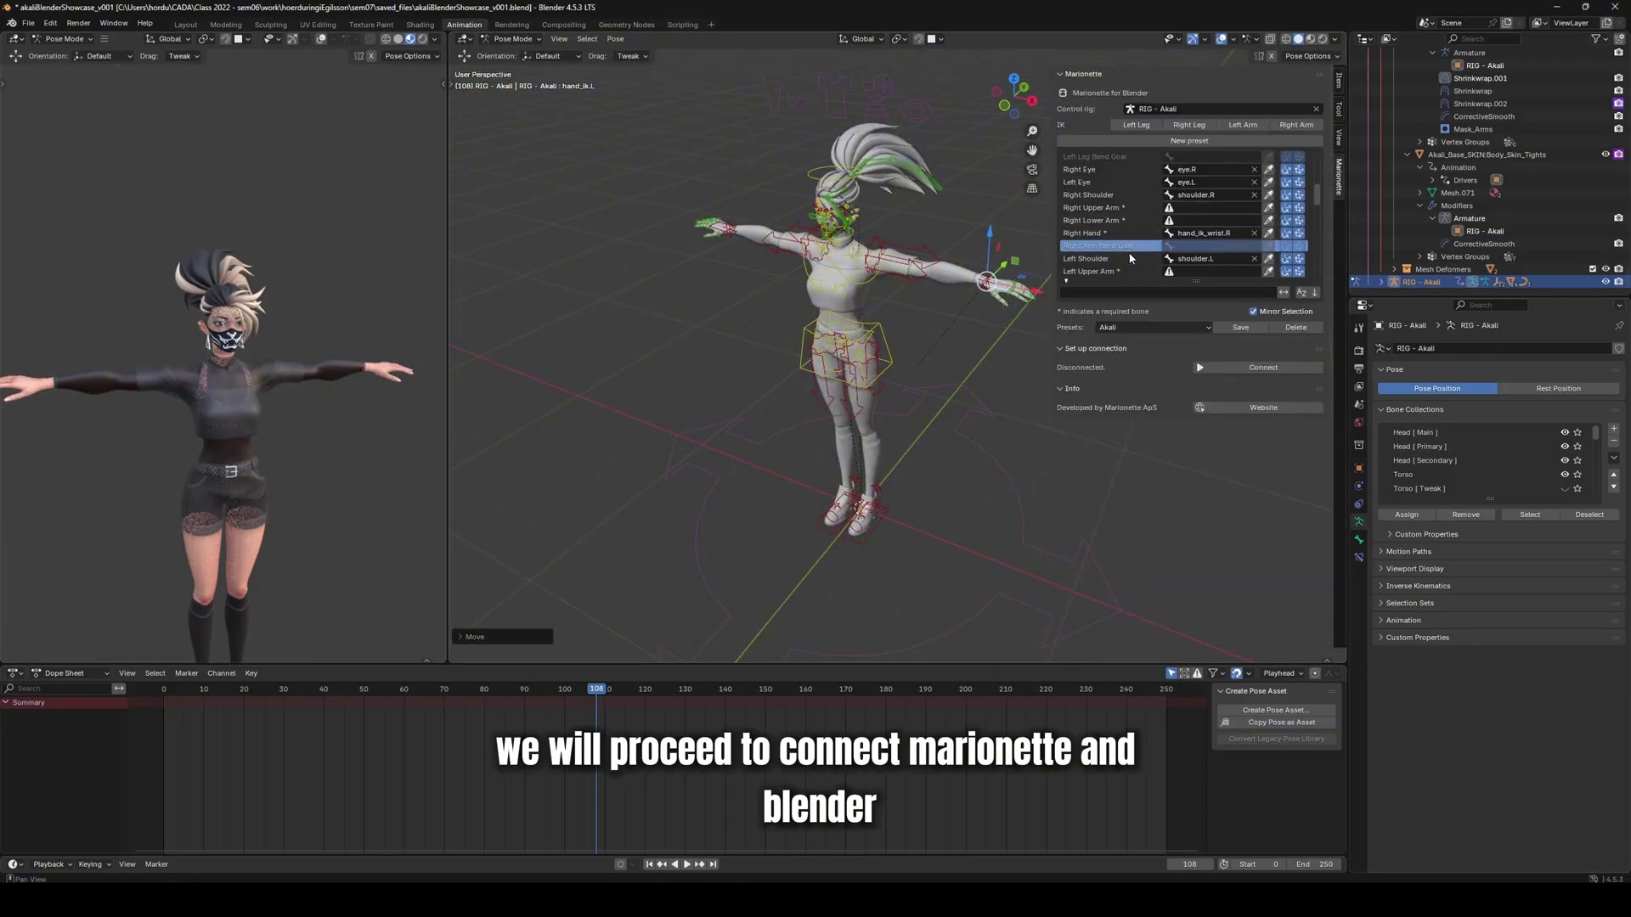
scroll(796, 353, down, 5)
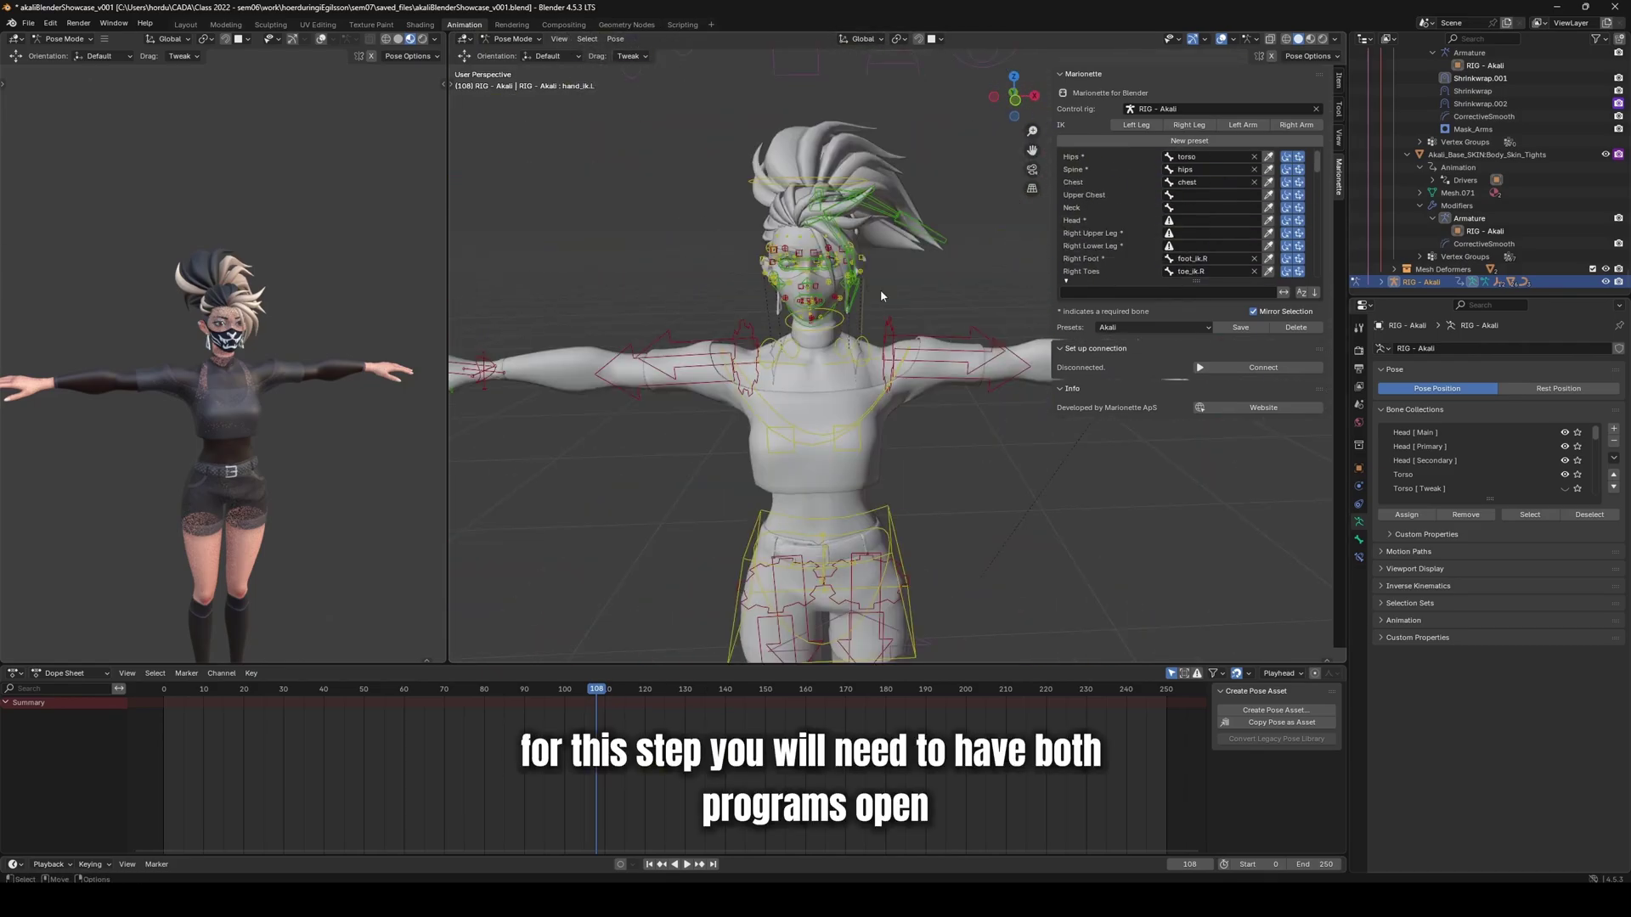
click(1260, 208)
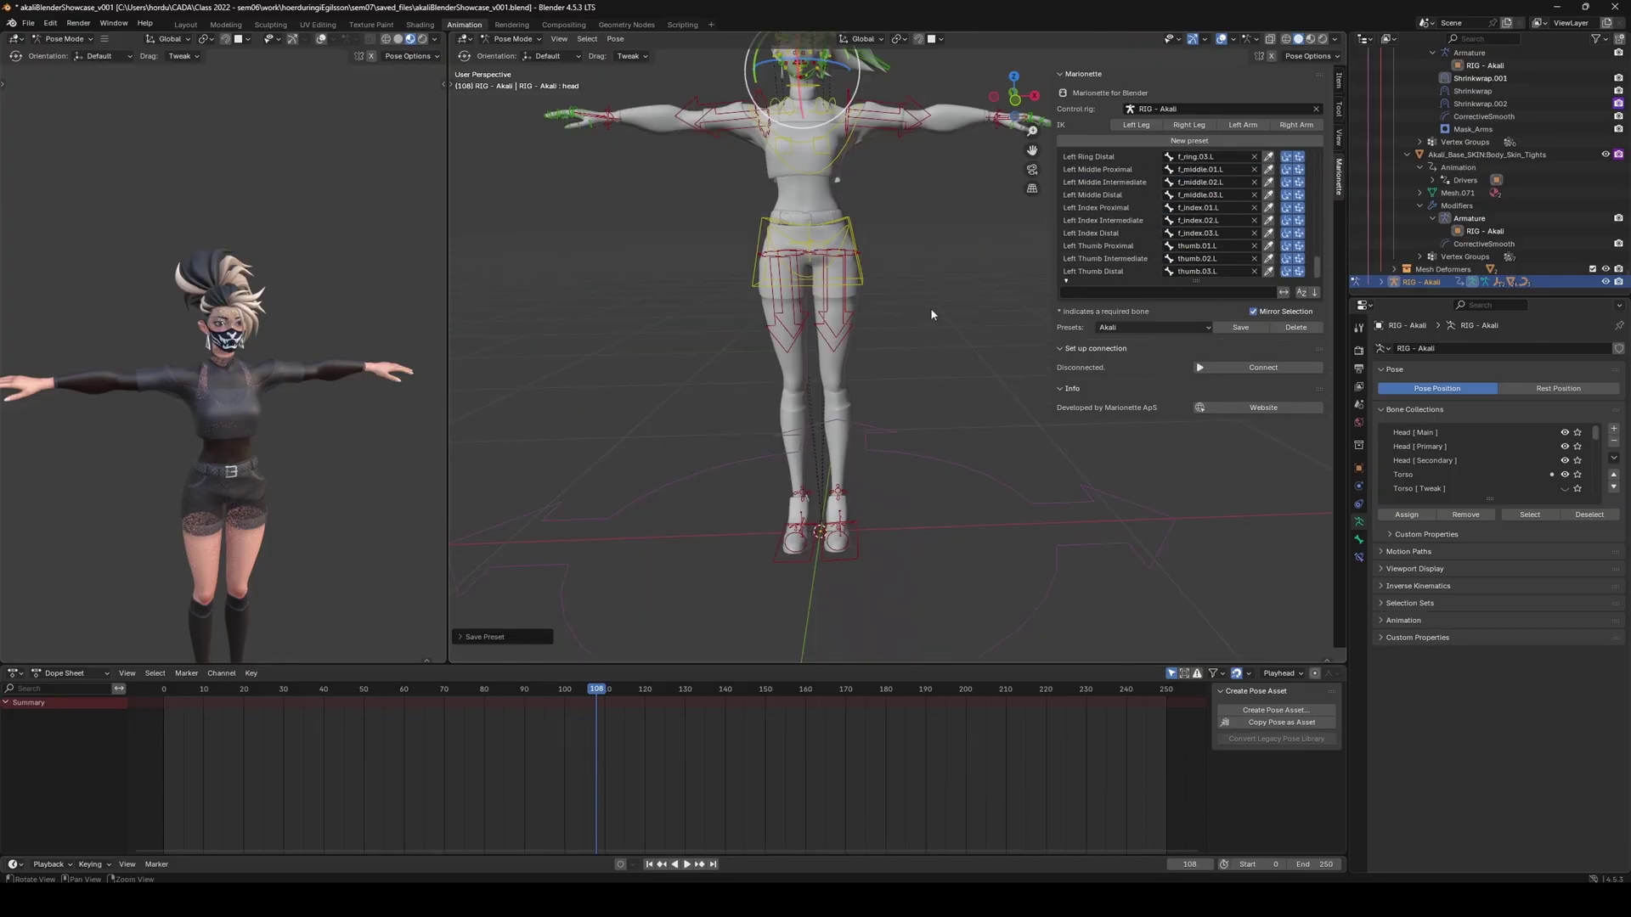
middle_drag(931, 308, 918, 338)
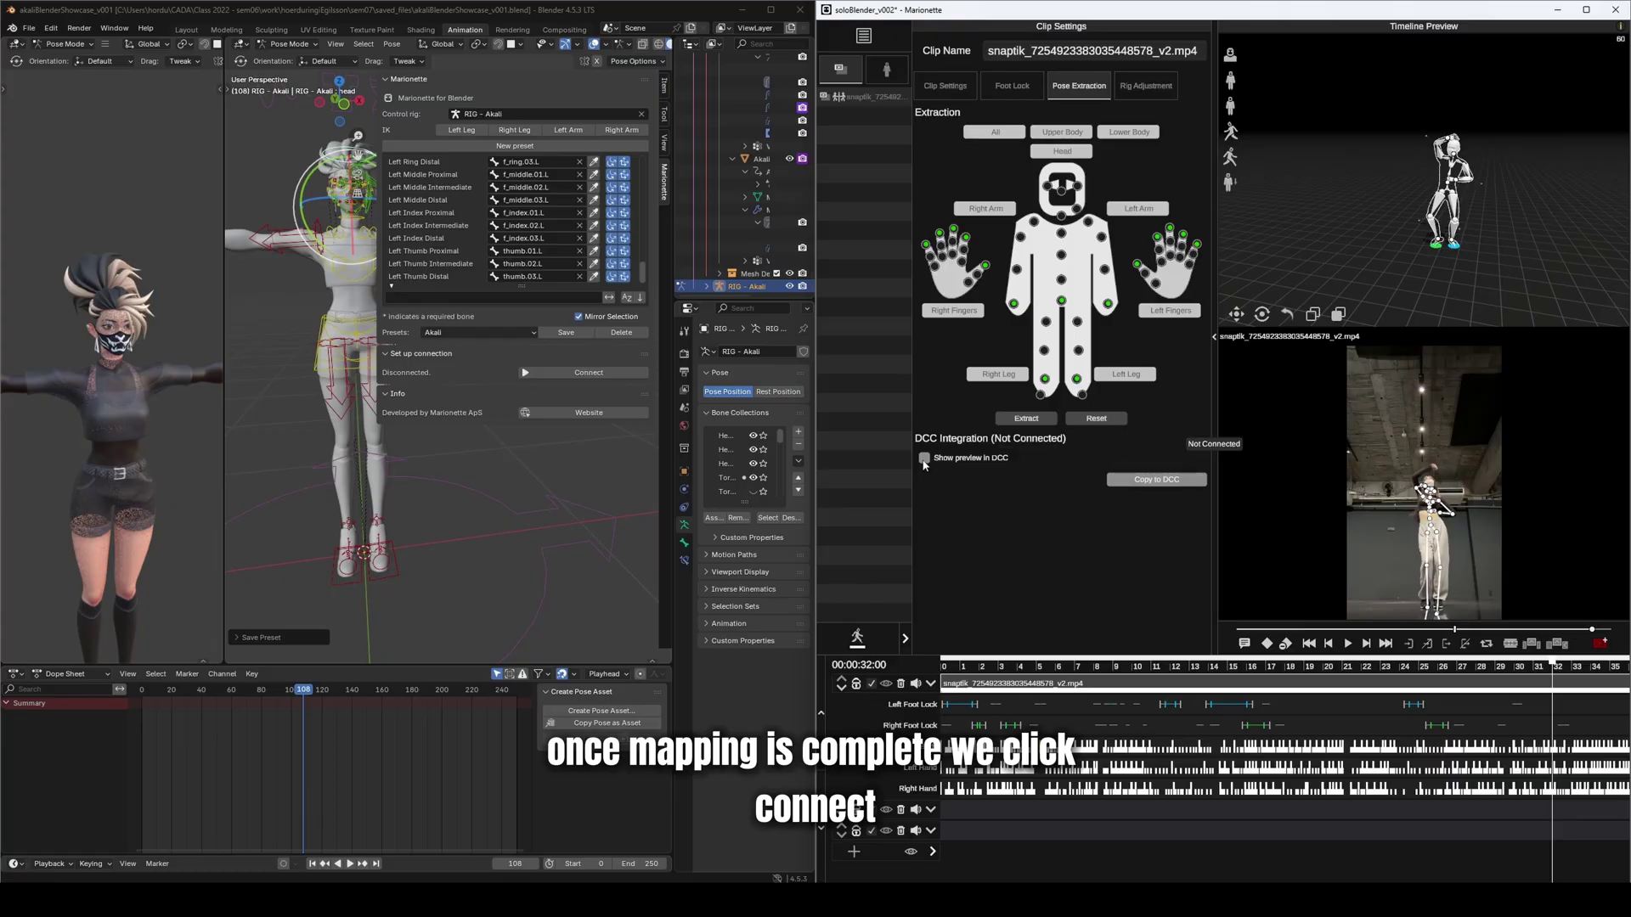
- Connect Blender live to Marionette and play the clip so the Akali rig follows the dance
click(583, 374)
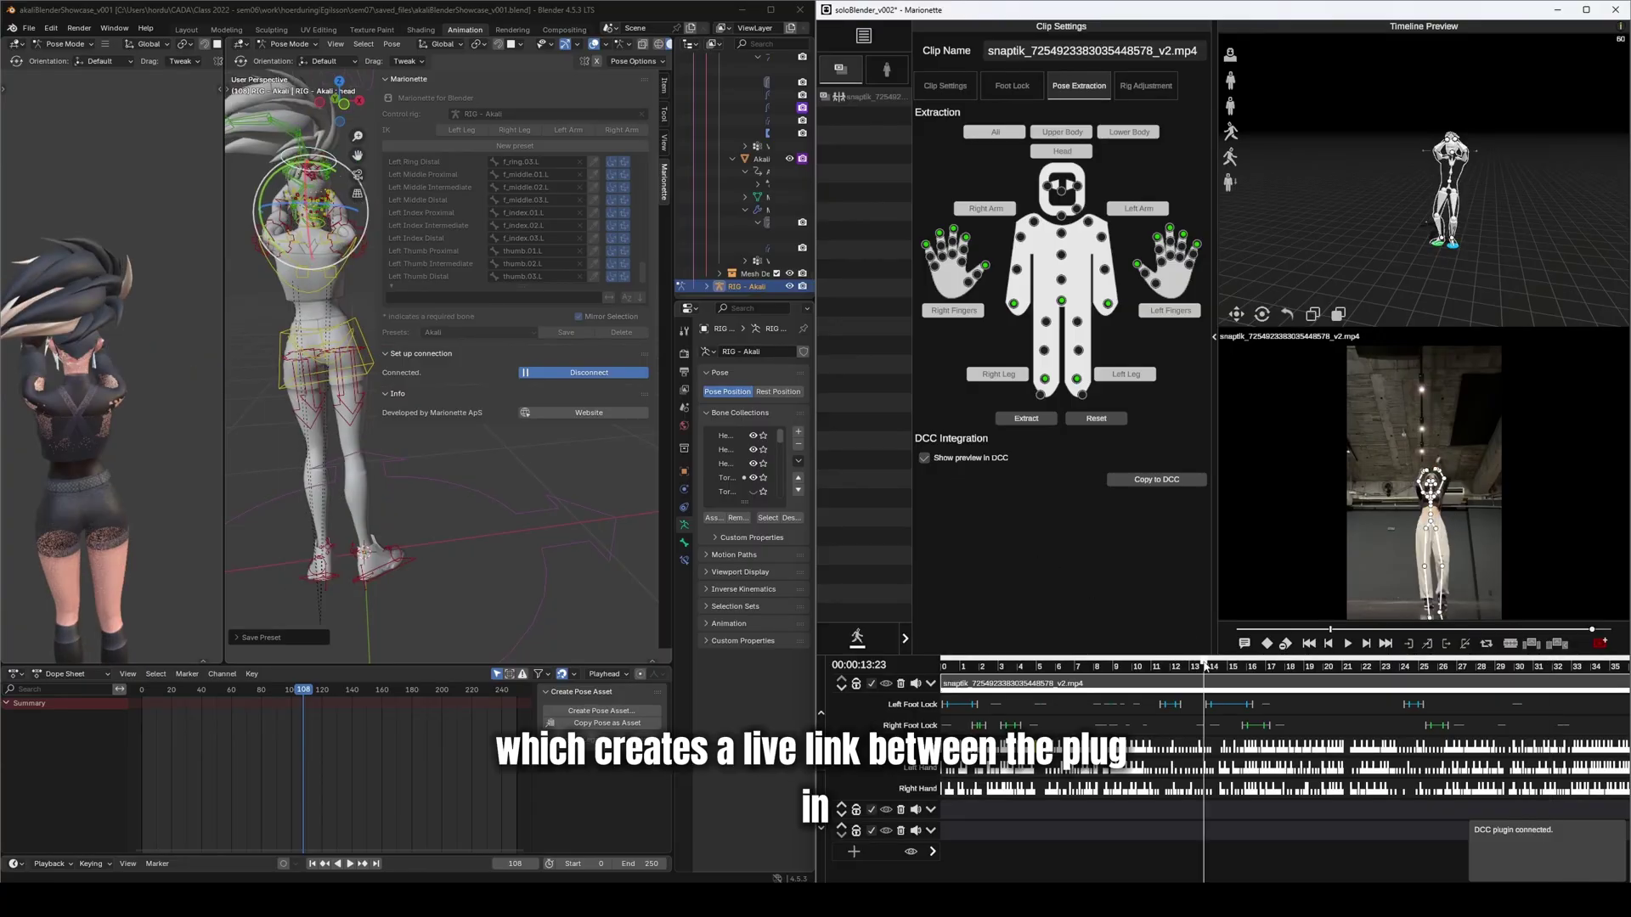
middle_drag(479, 573, 611, 569)
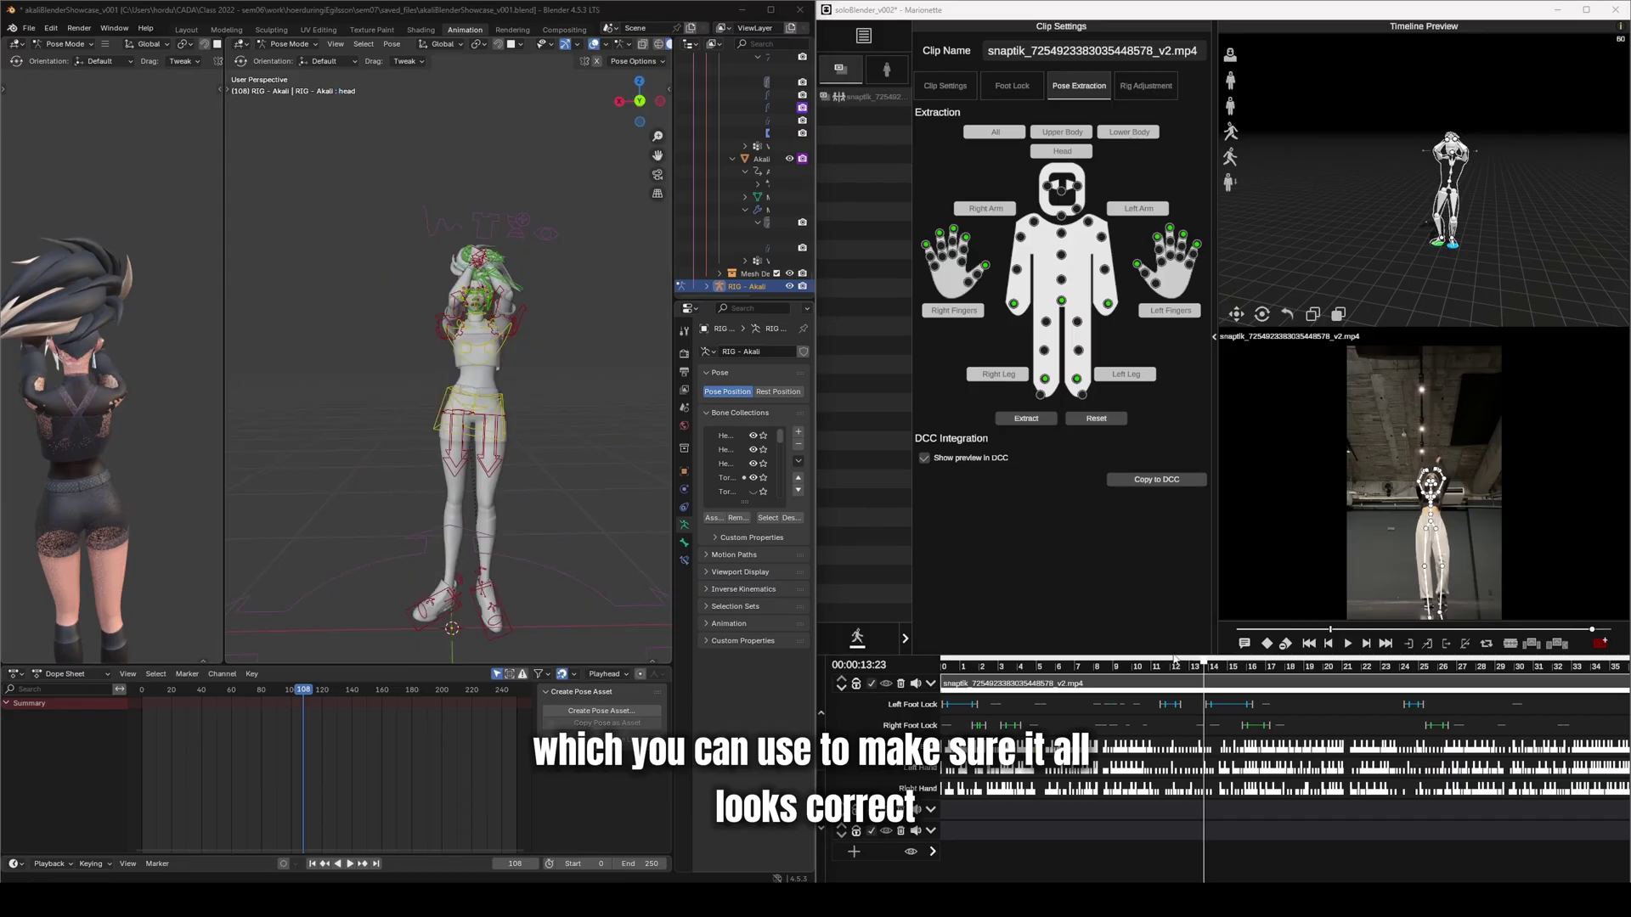
click(1168, 668)
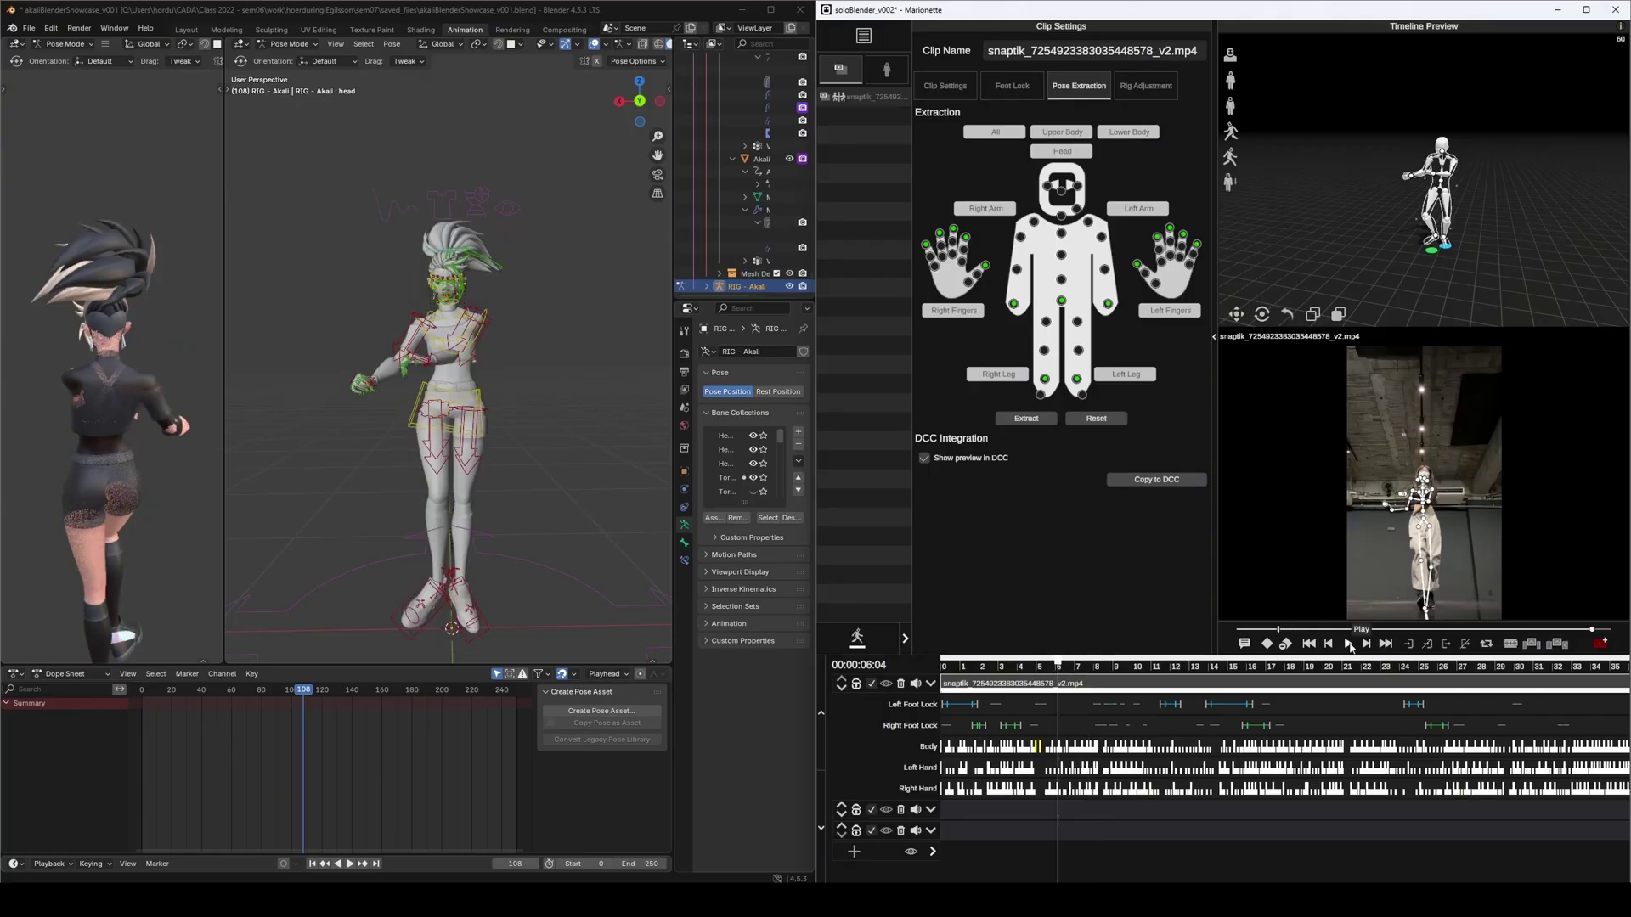
click(1350, 644)
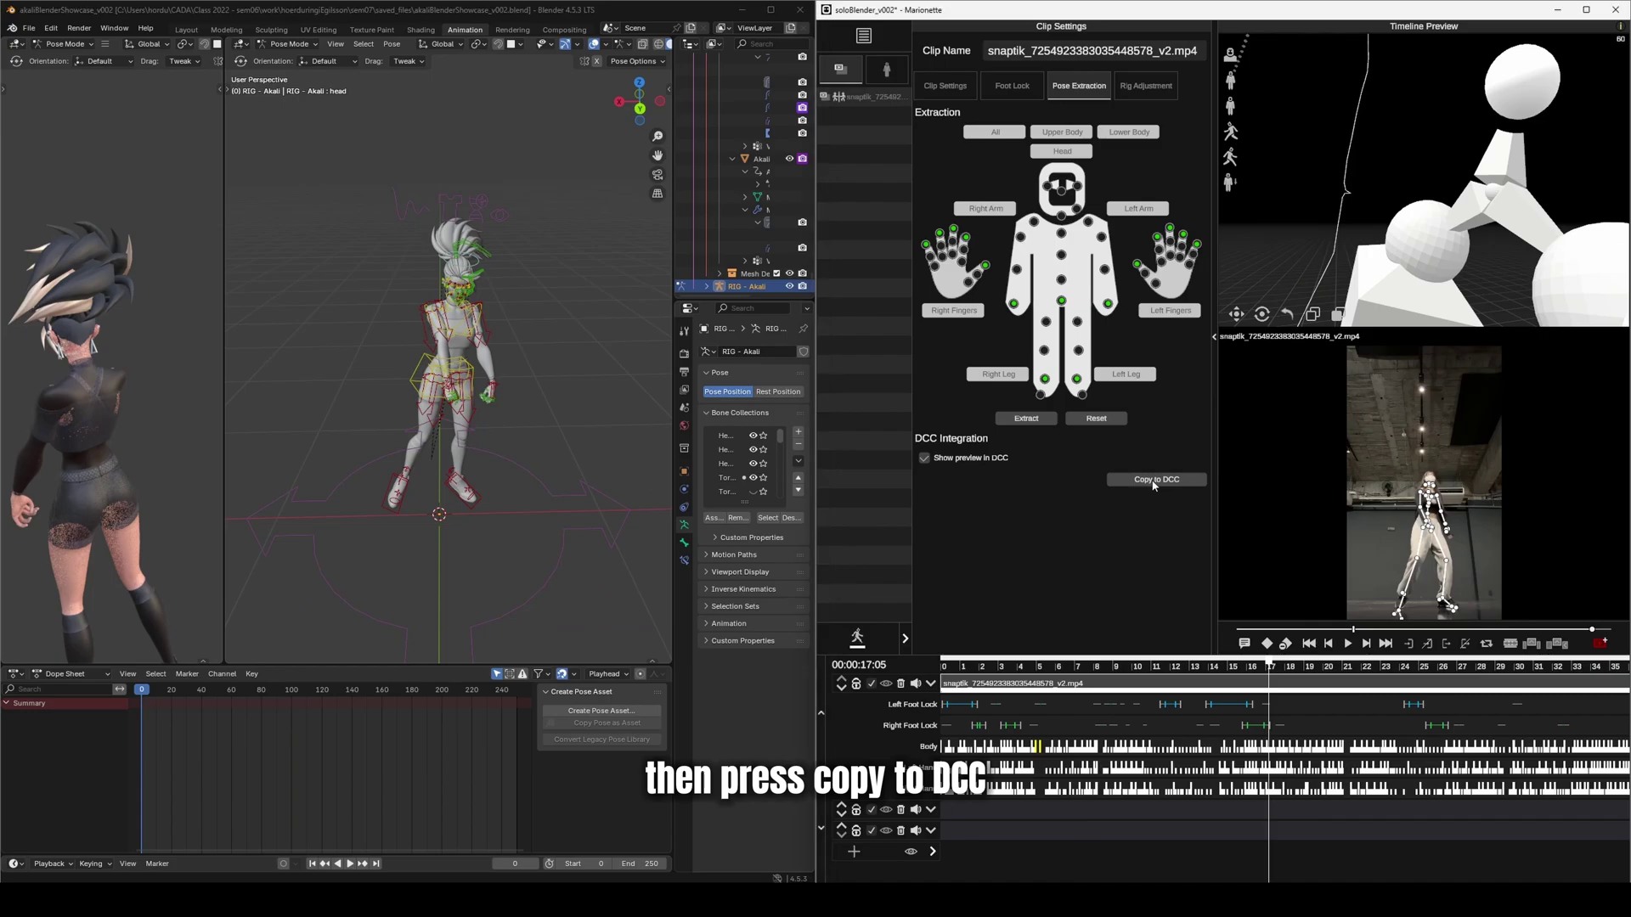
- Copy the clip's dance animation into Blender as baked keyframes on the Akali rig
click(1153, 481)
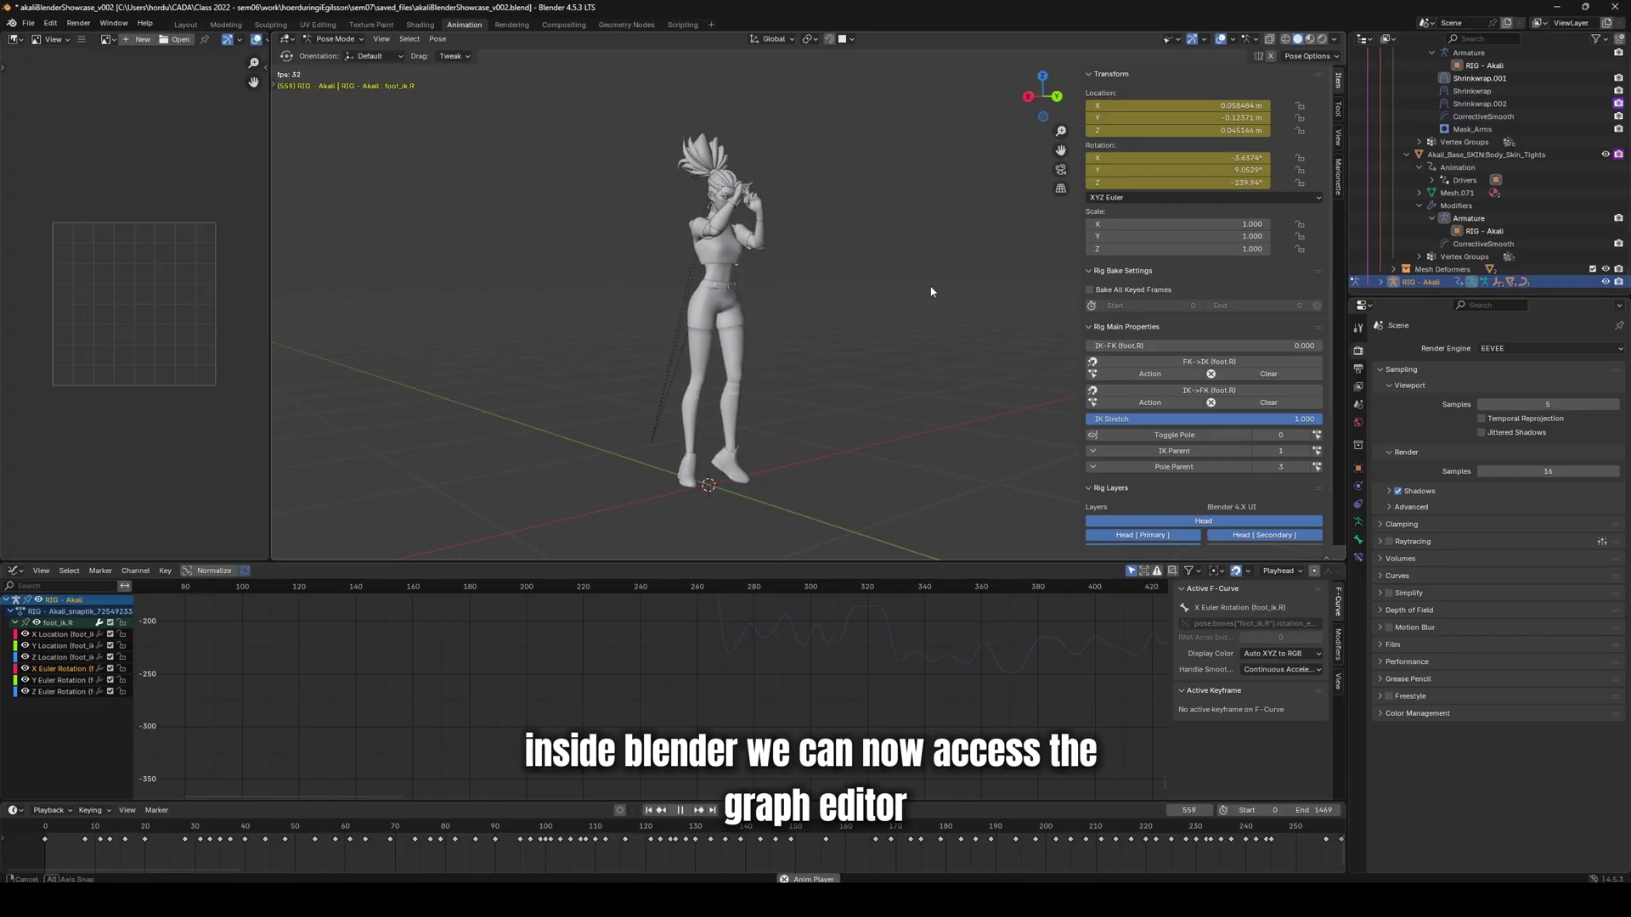
- Show the armature's bones over the dancing character via Selectability & Visibility
middle_drag(931, 292, 882, 283)
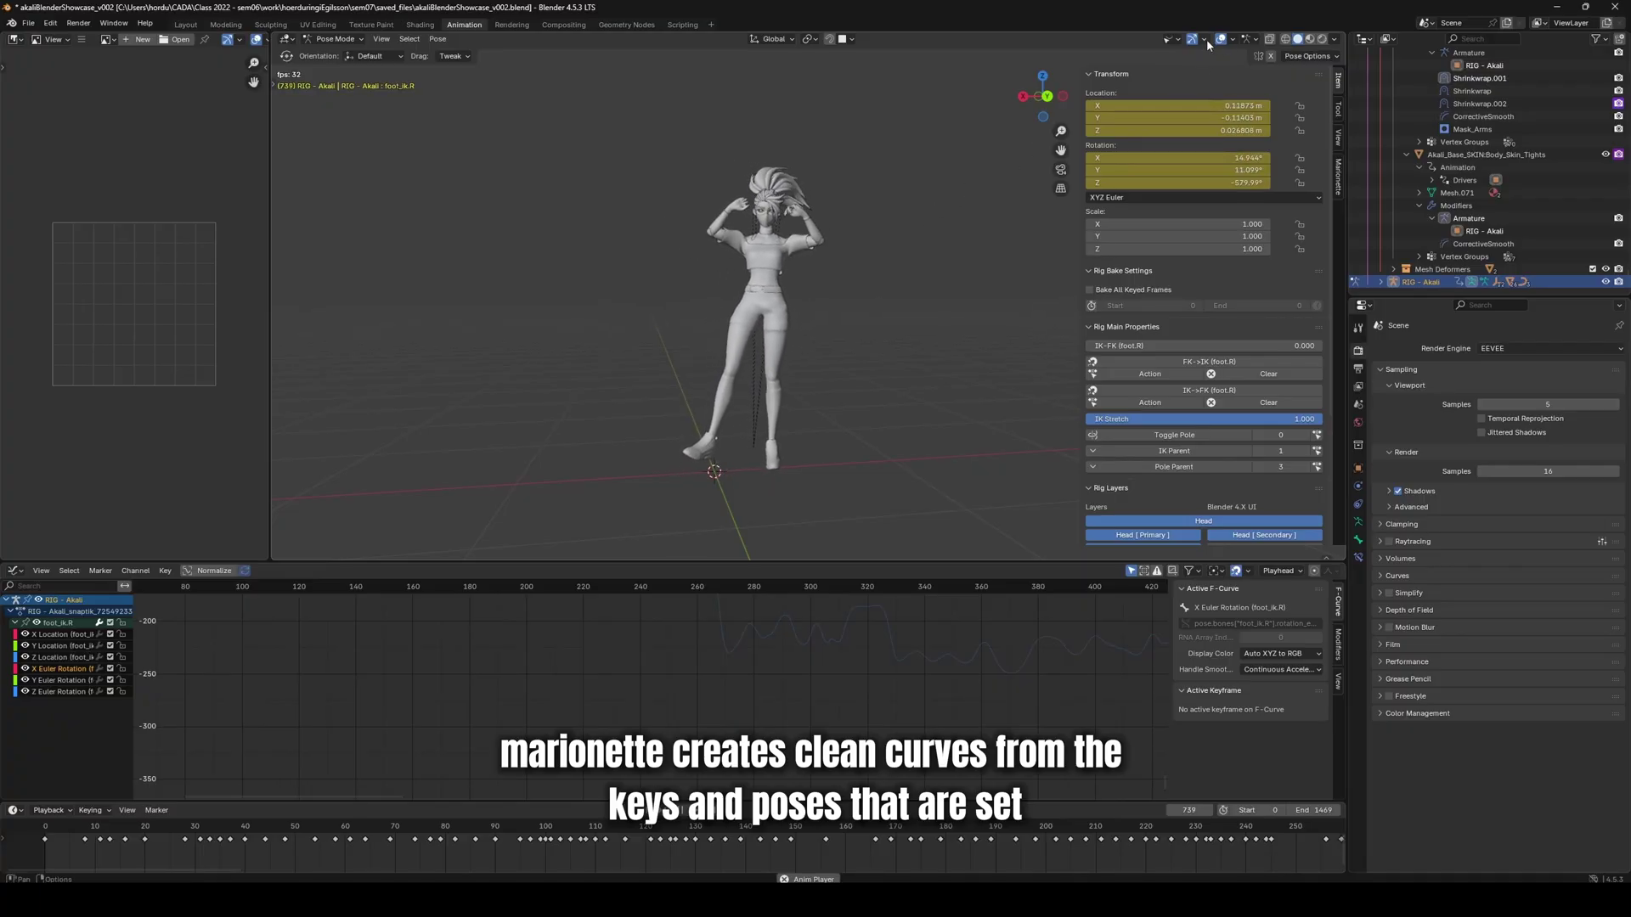
click(1175, 39)
click(1216, 200)
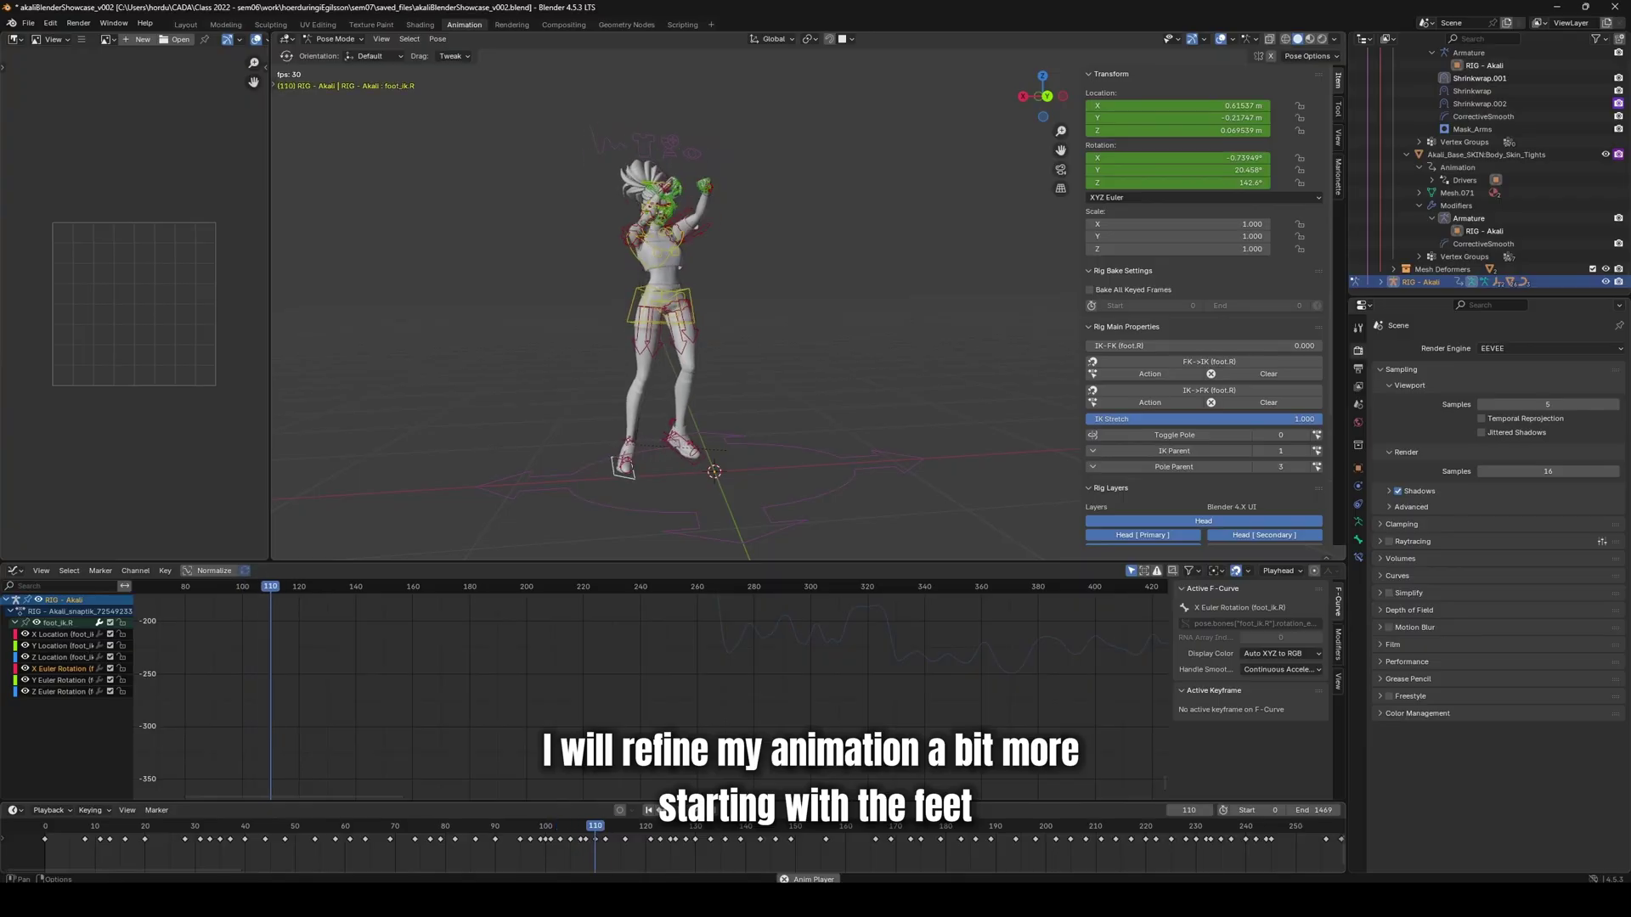
- At frame 326, rotate foot_ik.R around X, then review frames 300 to 322
key(space)
click(884, 588)
scroll(641, 493, up, 5)
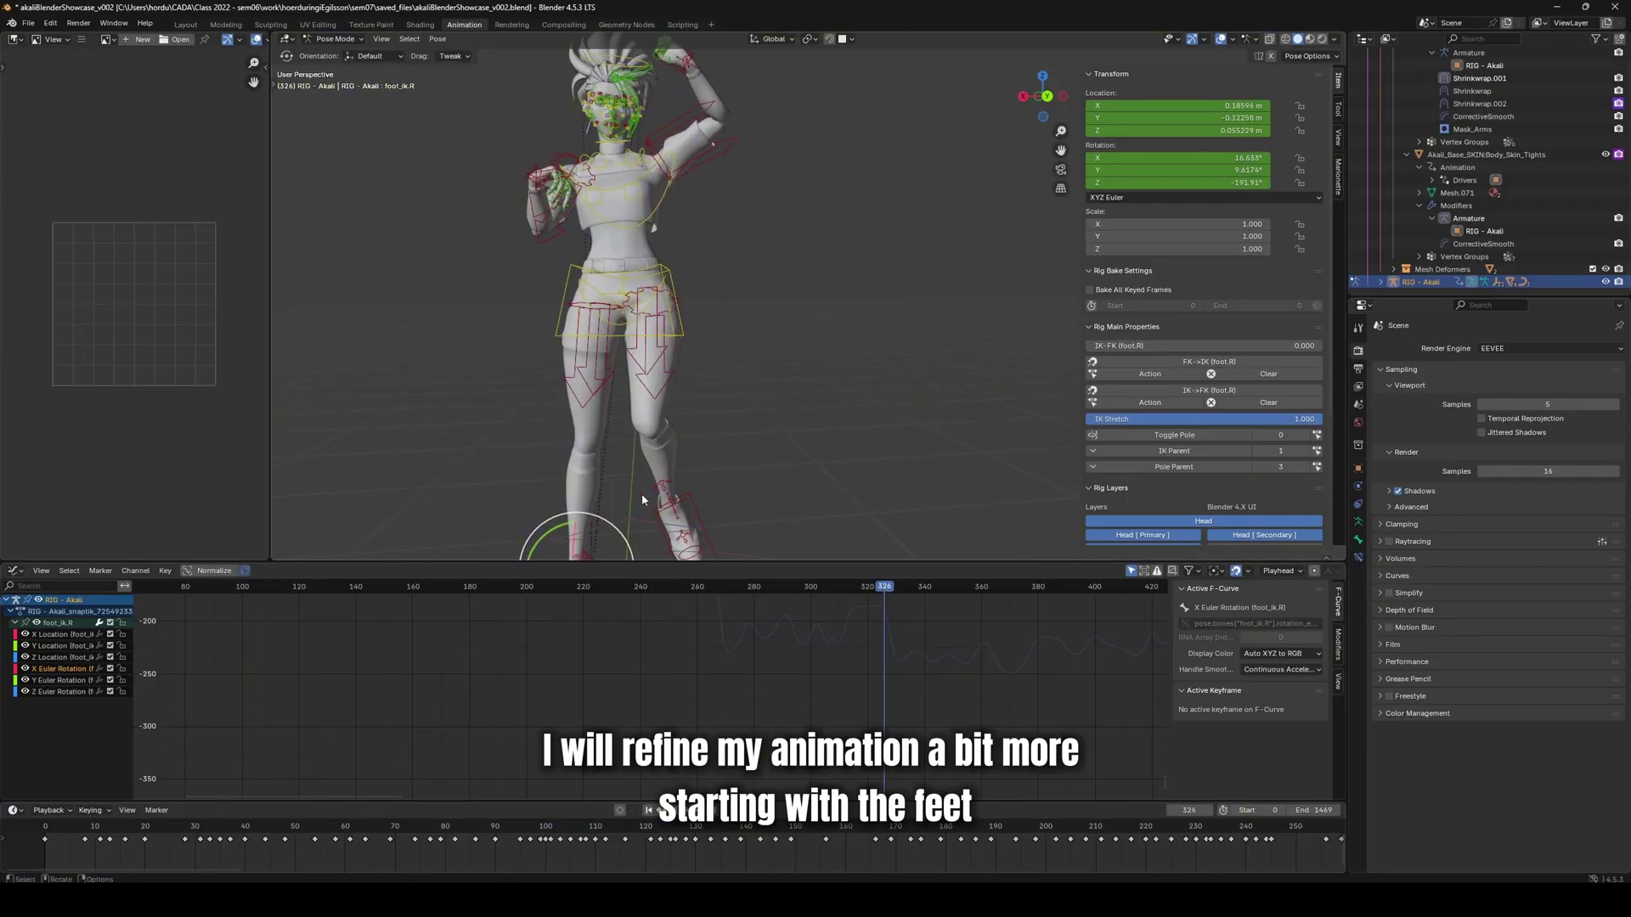
drag(707, 480, 726, 435)
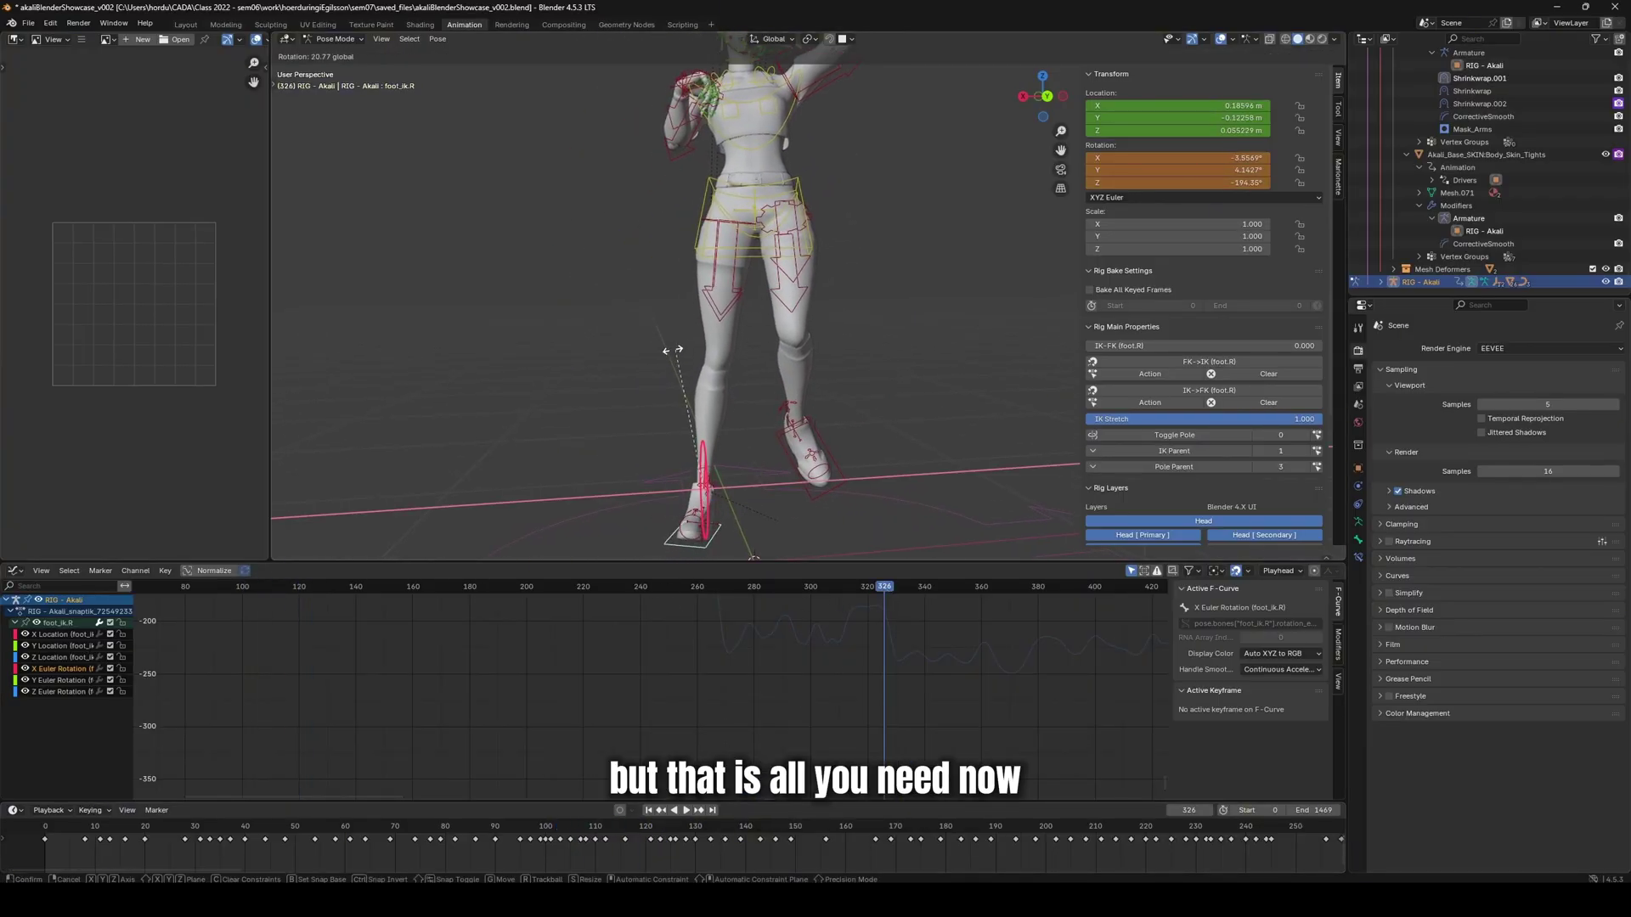
drag(671, 350, 662, 331)
scroll(890, 307, up, 4)
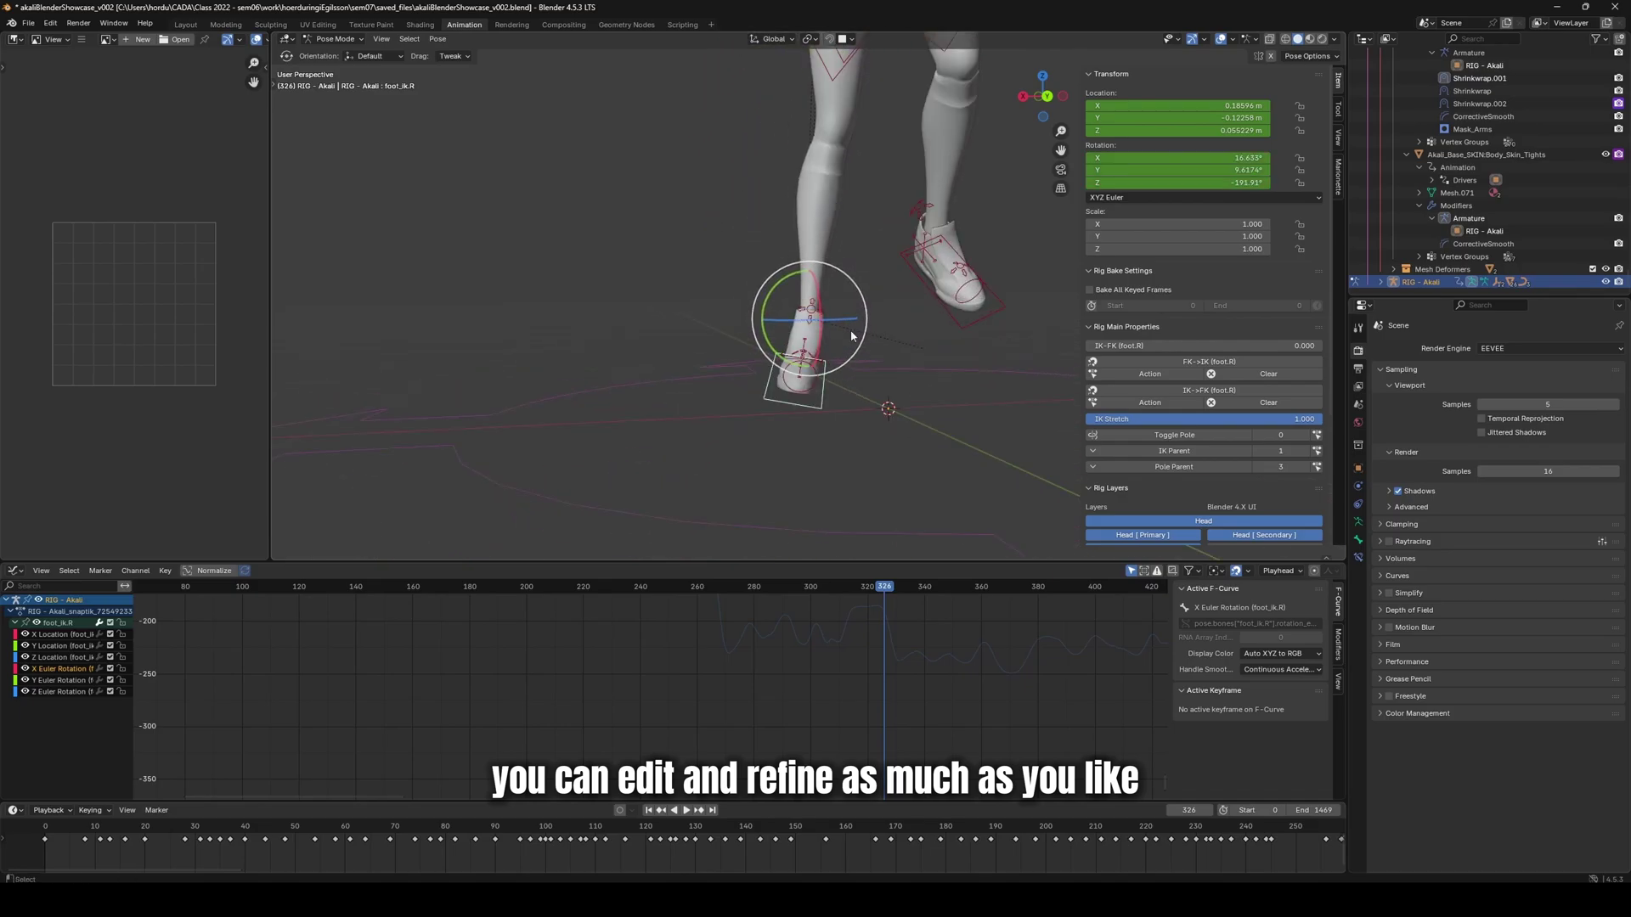
drag(882, 592, 988, 633)
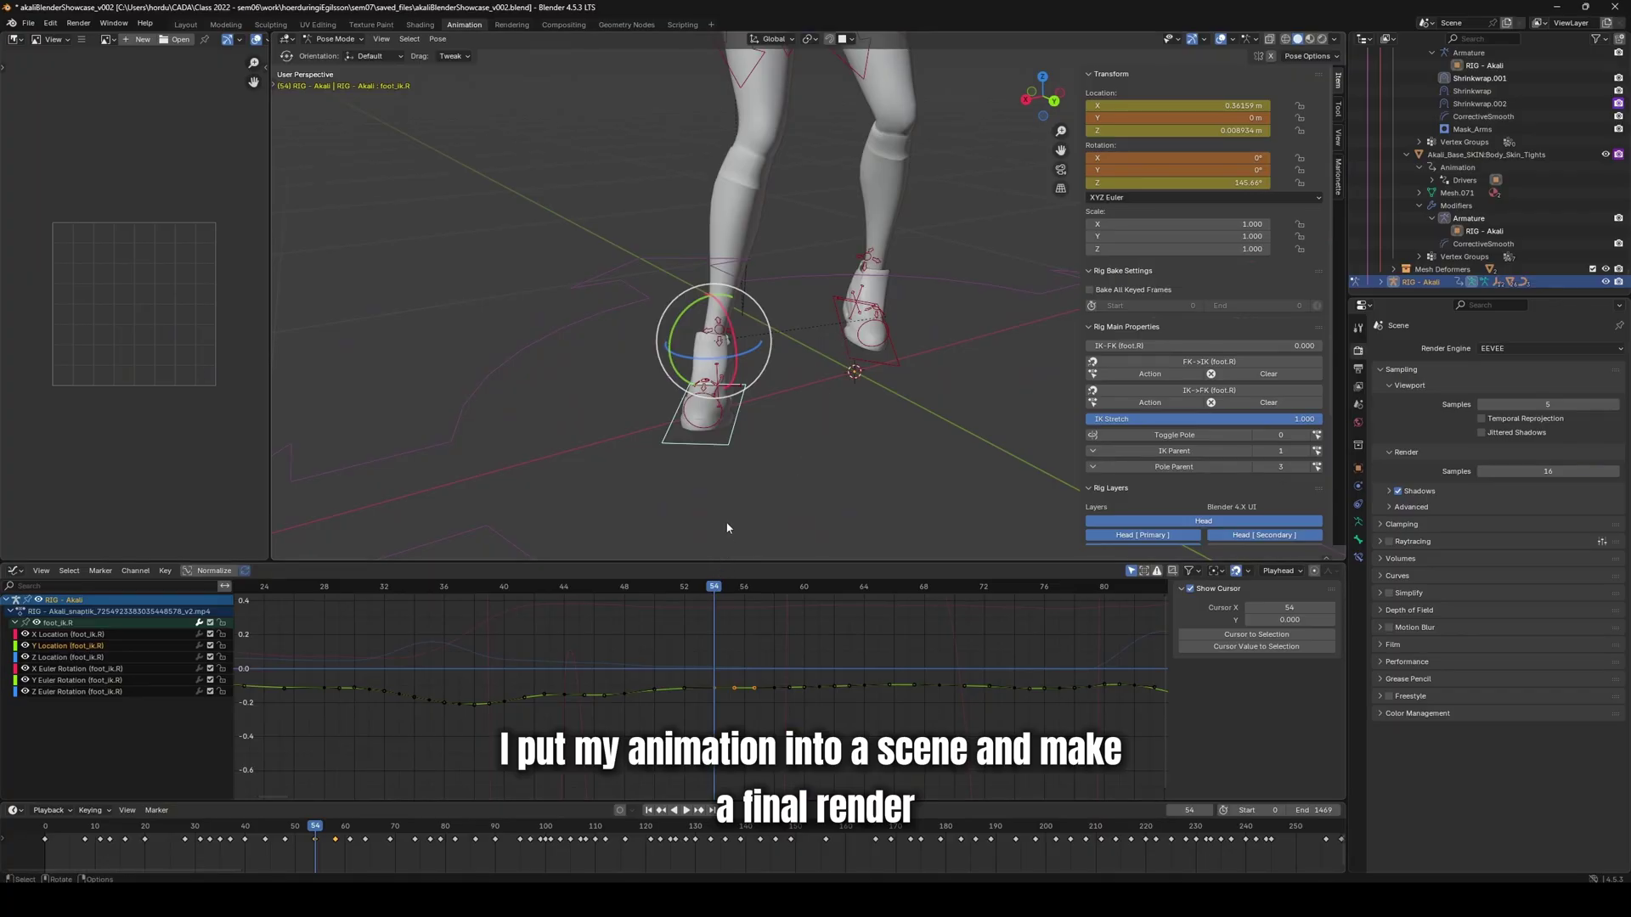
- Key the right foot's transforms, then delete unwanted keys back around frame 53
middle_drag(747, 394, 841, 395)
key(i)
drag(714, 599, 369, 610)
click(540, 643)
key(i)
- Play the animation and review frames 35 to 55, stopping at frame 53
key(space)
middle_drag(697, 356, 731, 408)
scroll(746, 428, down, 4)
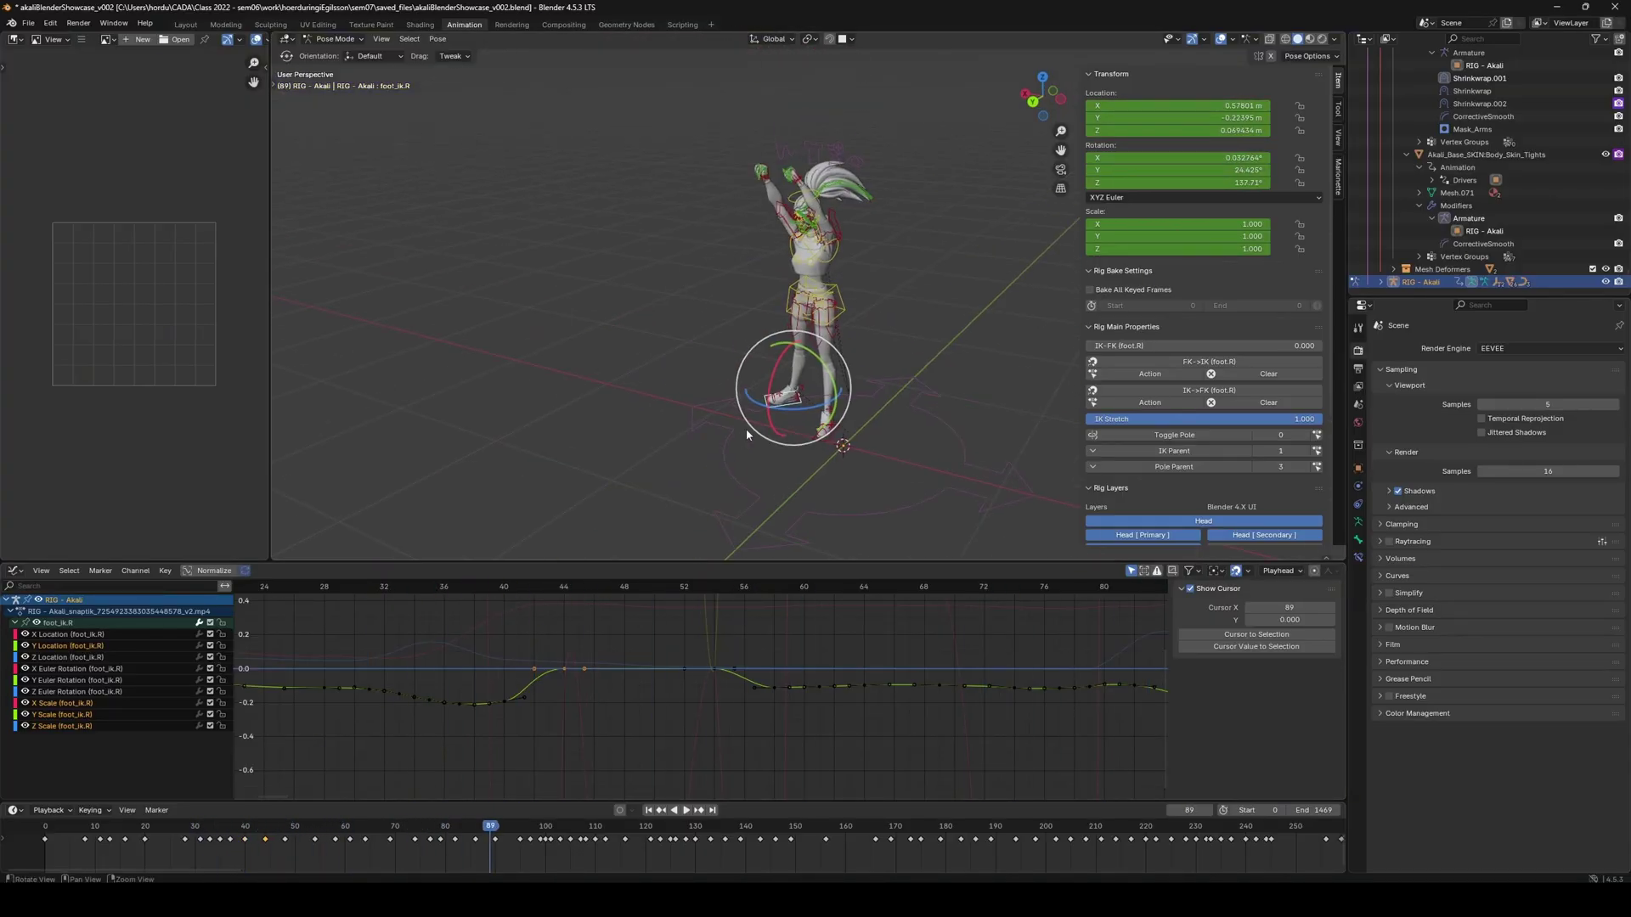
drag(388, 617, 676, 679)
key(space)
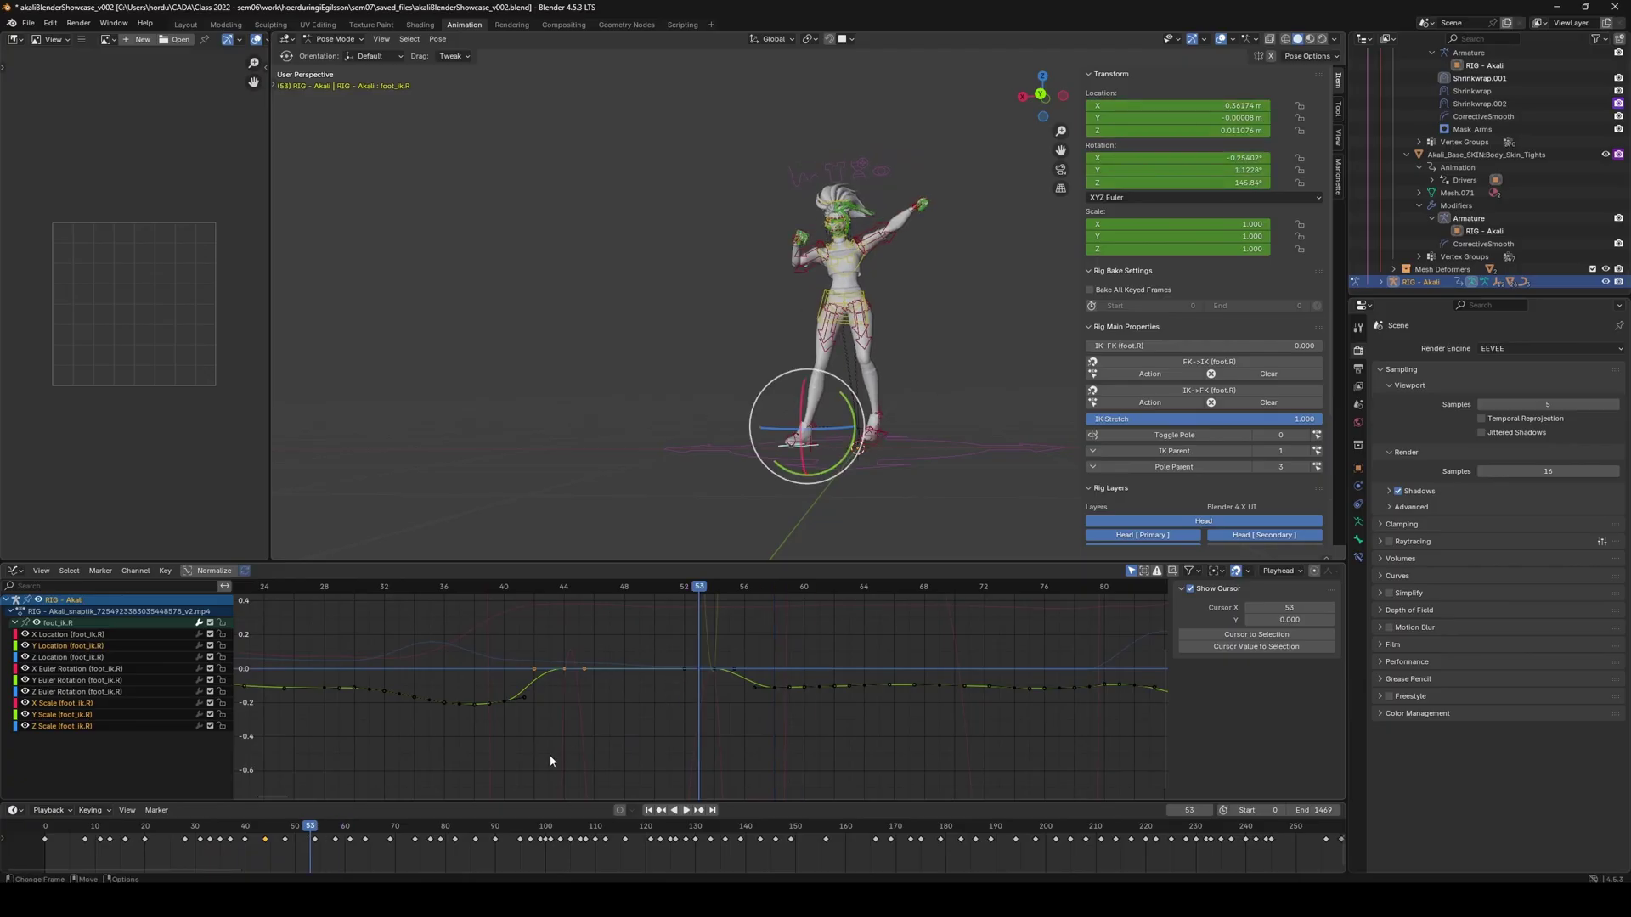